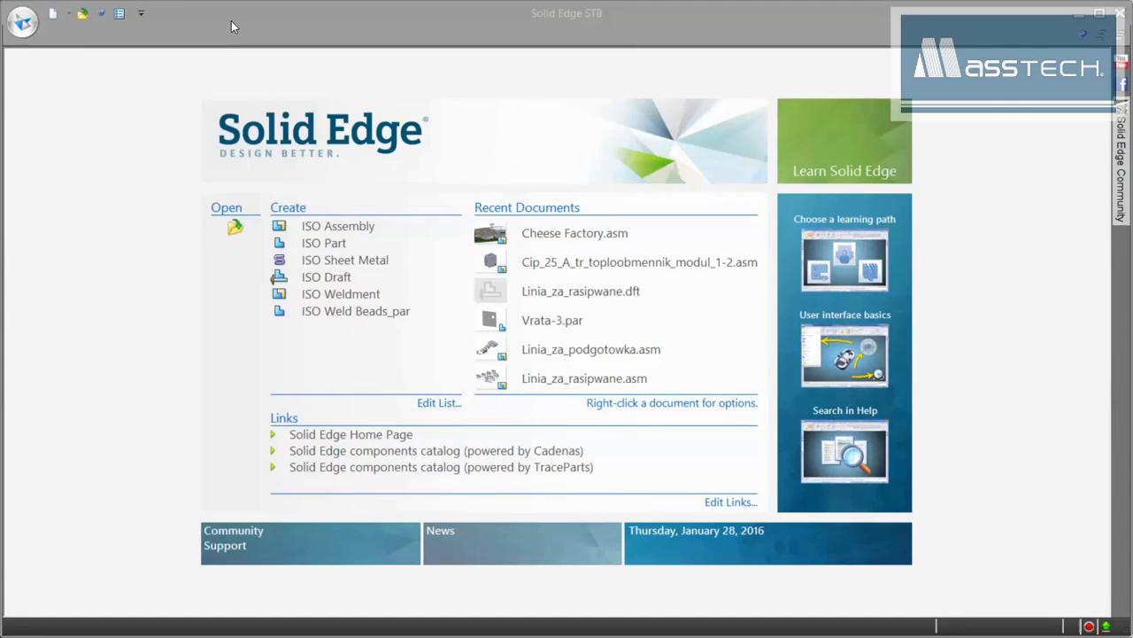
- Keep Auto-Select as the assembly open mode in the program options
left_click(23, 22)
left_click(60, 327)
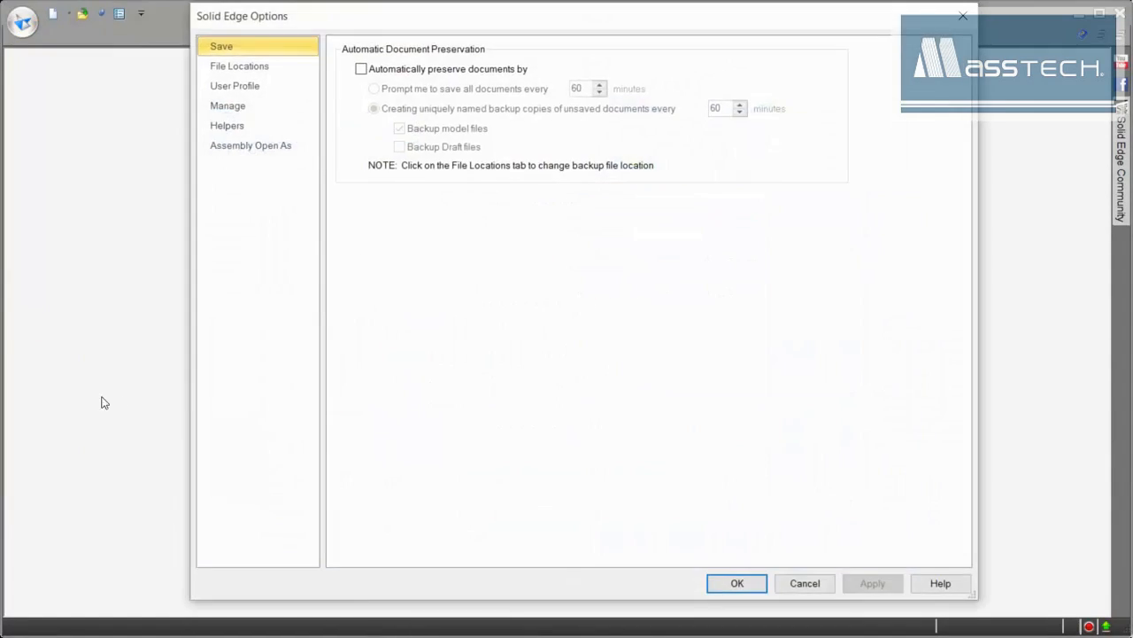
left_click(257, 146)
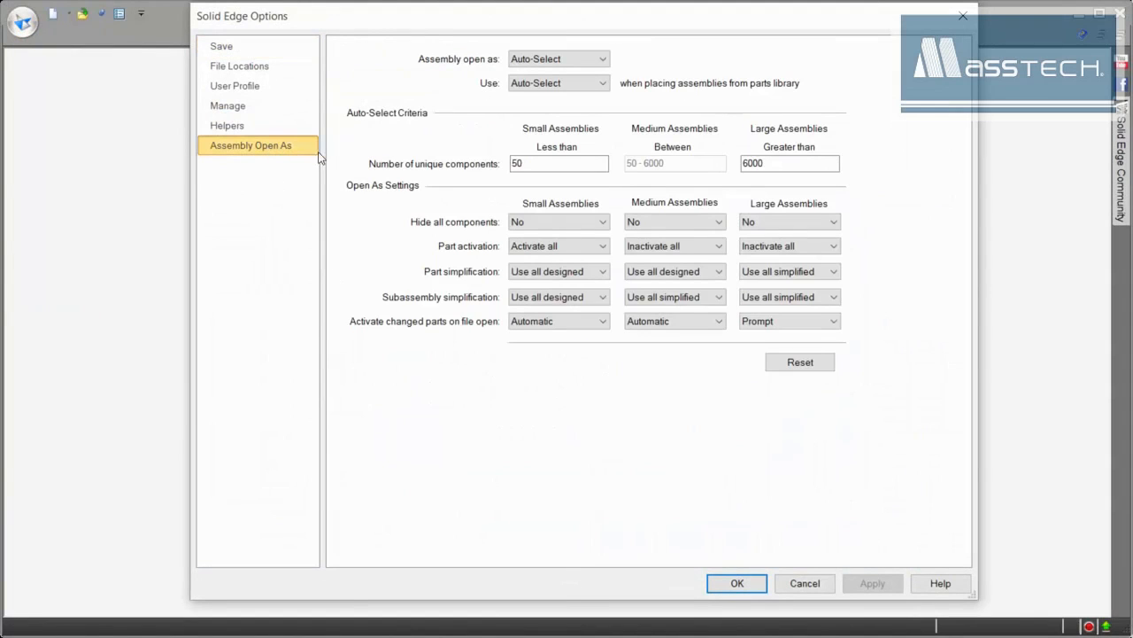
left_click(604, 60)
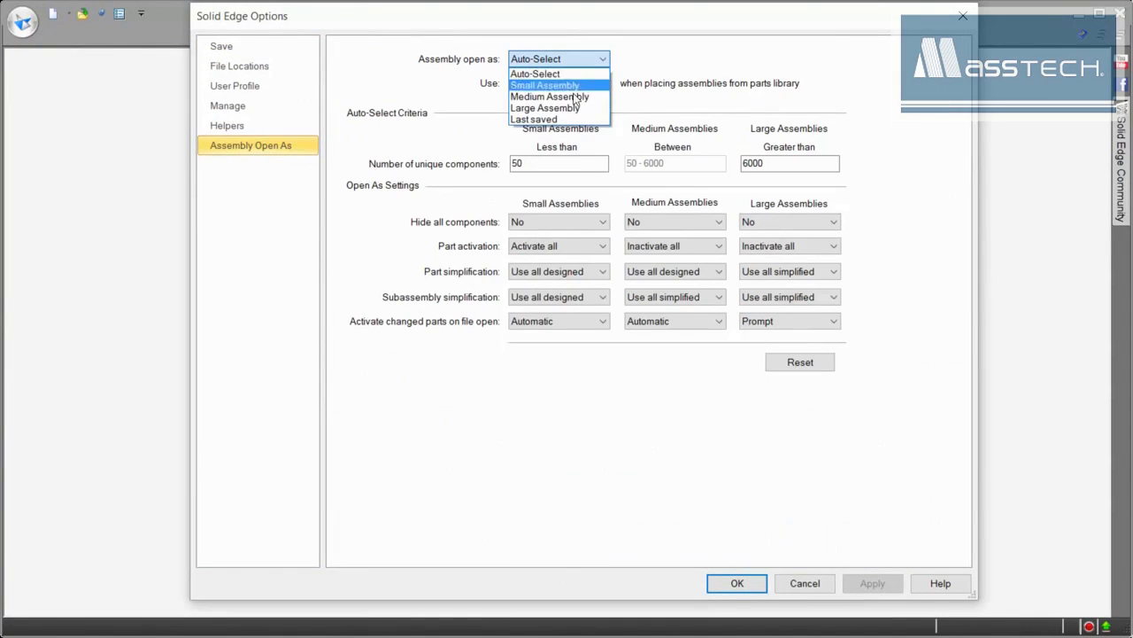
left_click(666, 61)
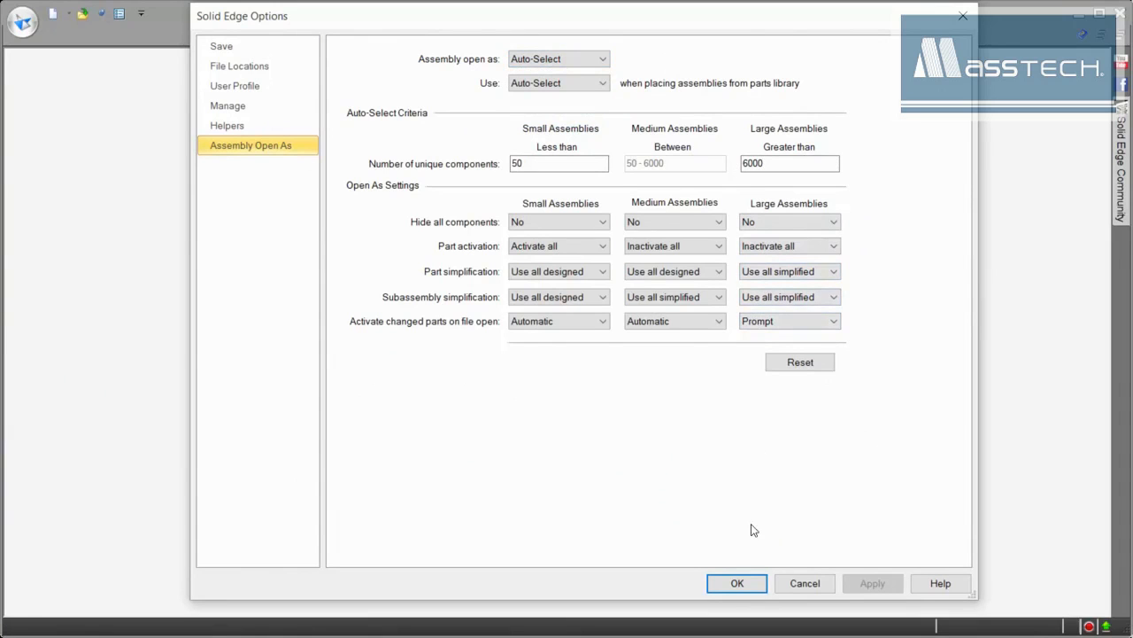
left_click(740, 584)
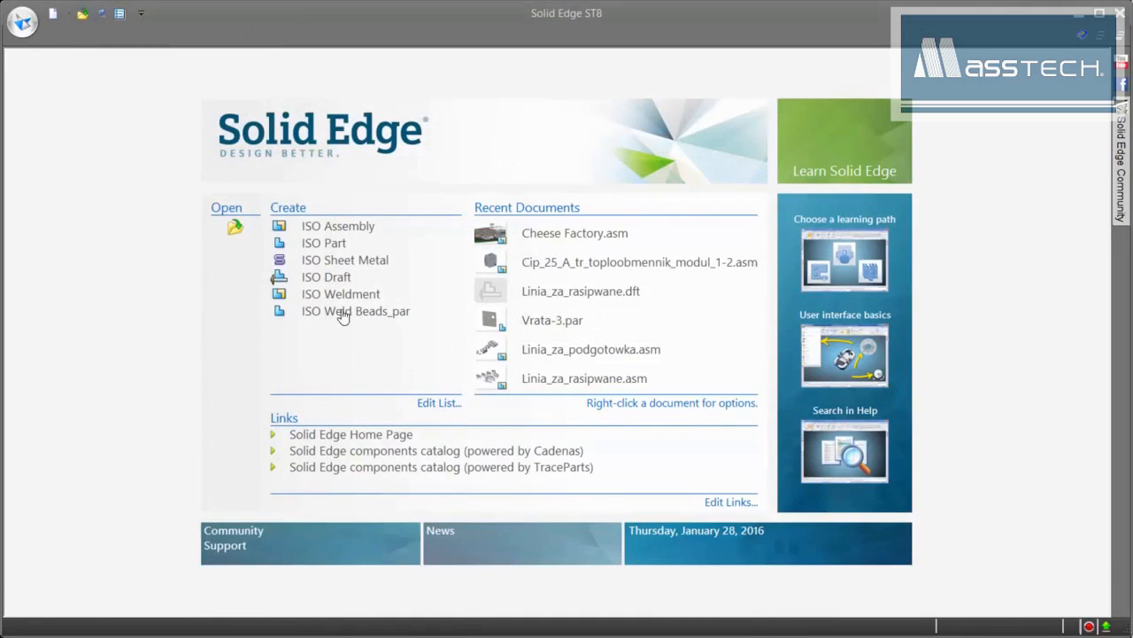
- Filter to Top Level Assembly documents and open Cheese Factory.asm from the Donido Plant folder
left_click(234, 227)
left_click(359, 135)
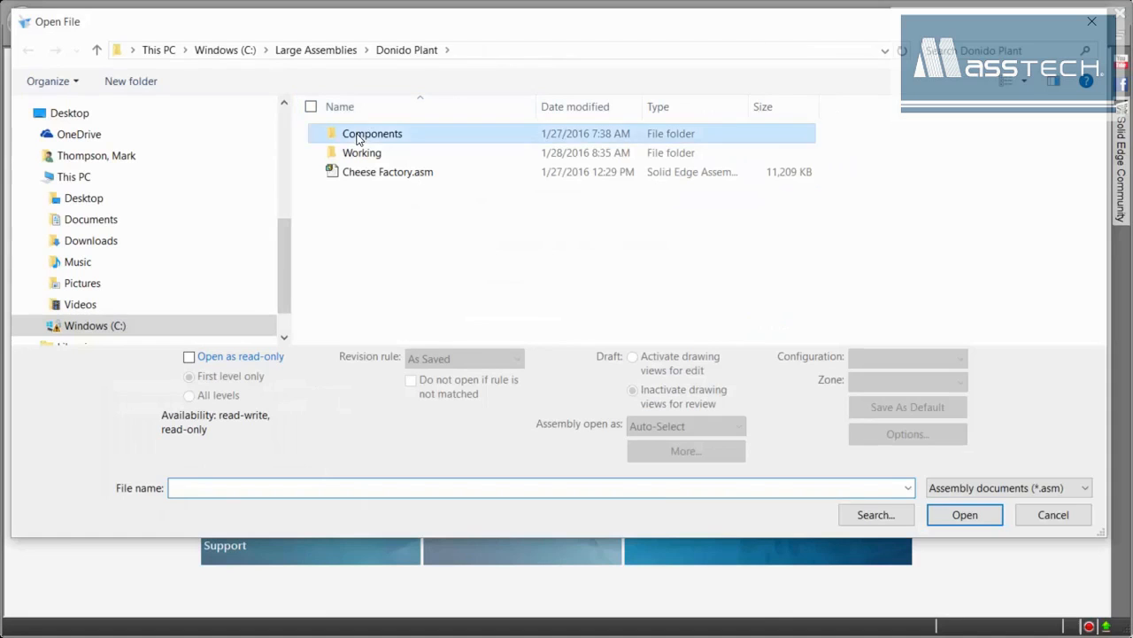
double_click(359, 136)
double_click(390, 307)
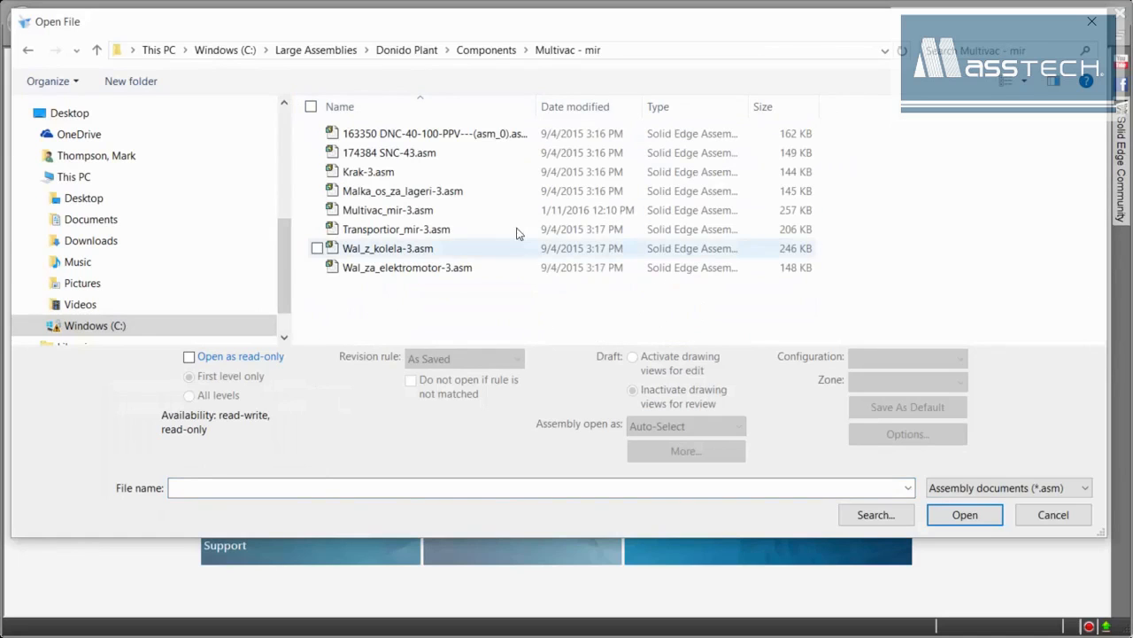
left_click(1012, 488)
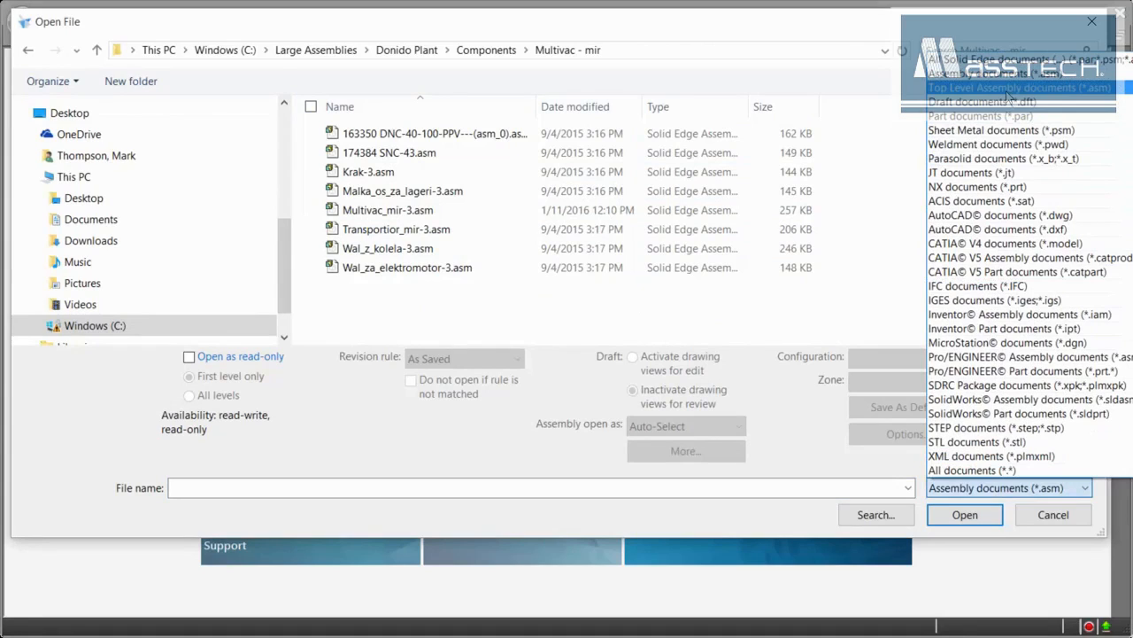
left_click(1008, 89)
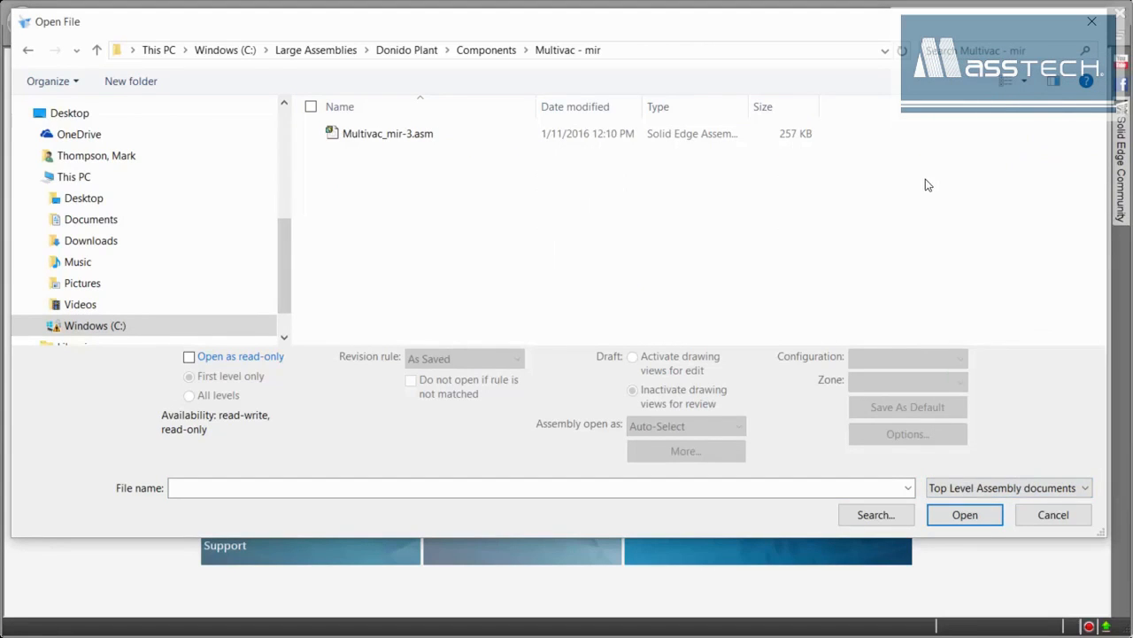
left_click(407, 50)
left_click(380, 174)
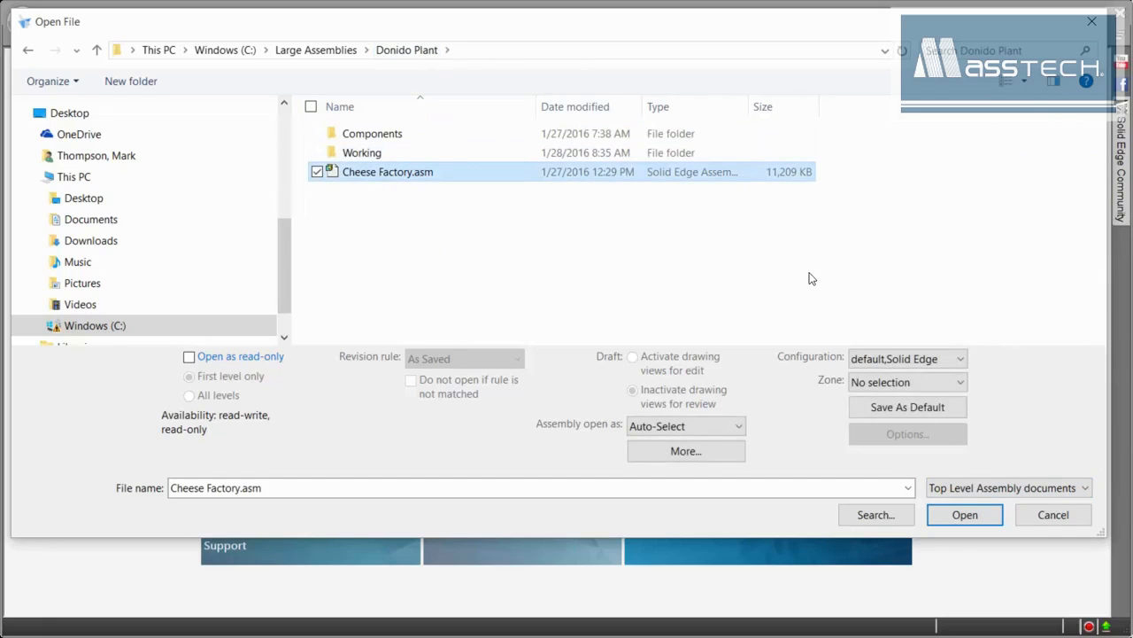
left_click(974, 518)
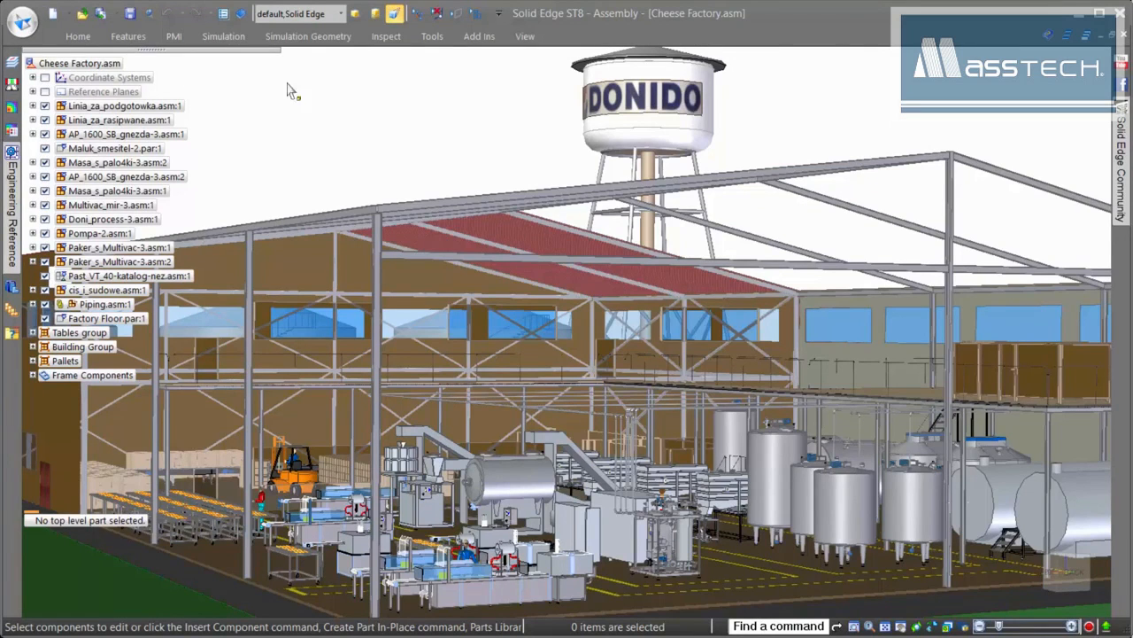
- Start the Select Parts by Size command from the Home tab
left_click(78, 37)
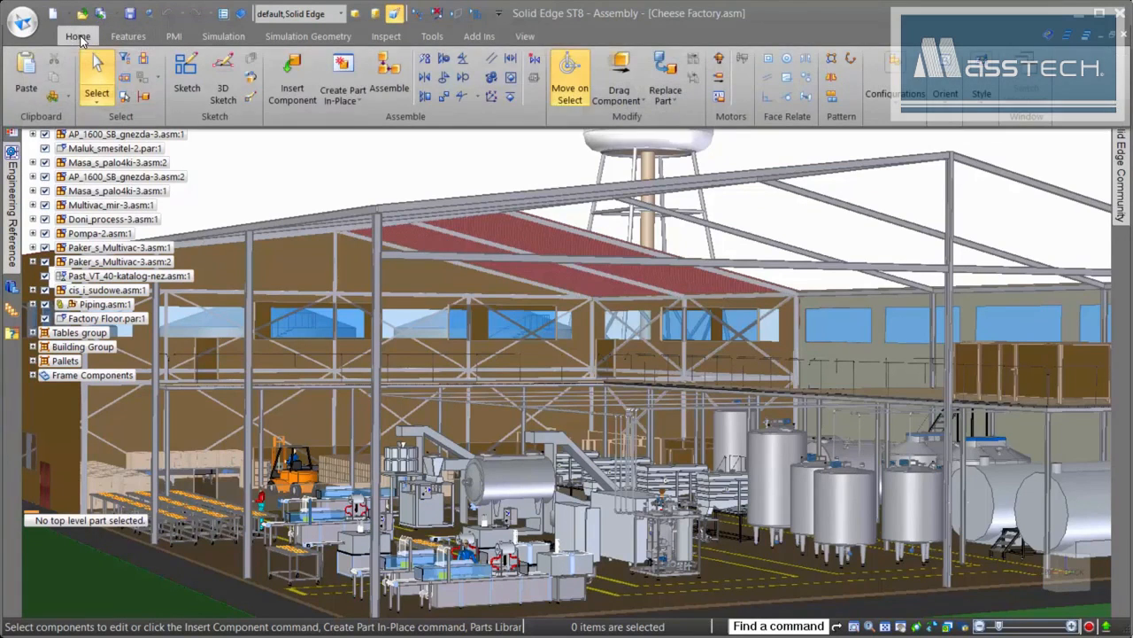
left_click(124, 98)
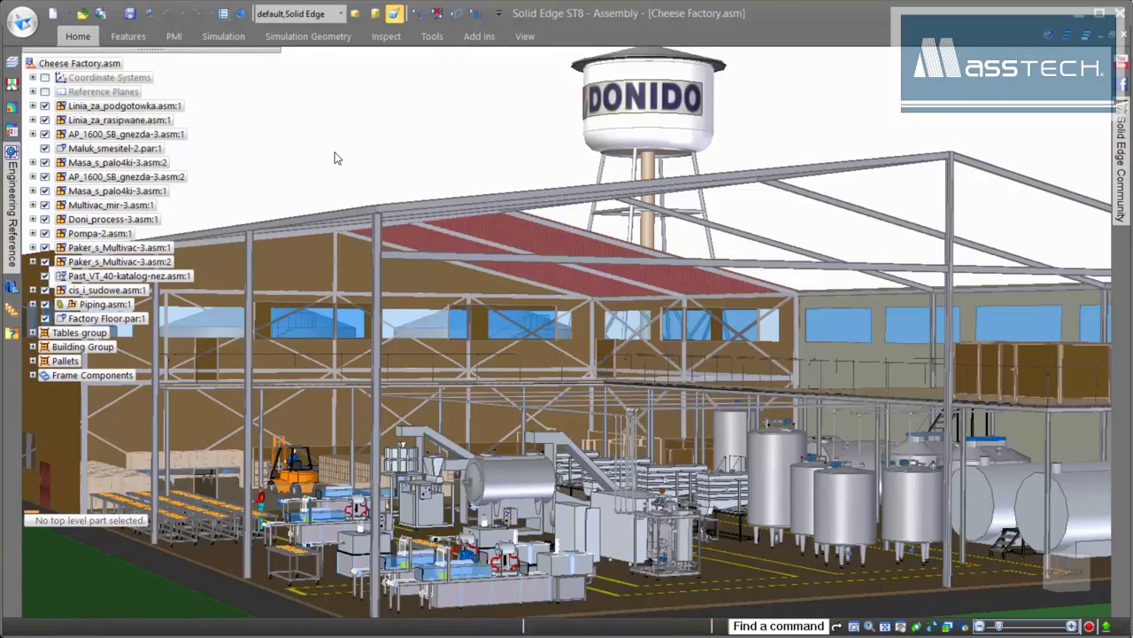
- Select all parts of size 2 and below, hide them, and collapse the Doni_process subassembly
left_click(609, 62)
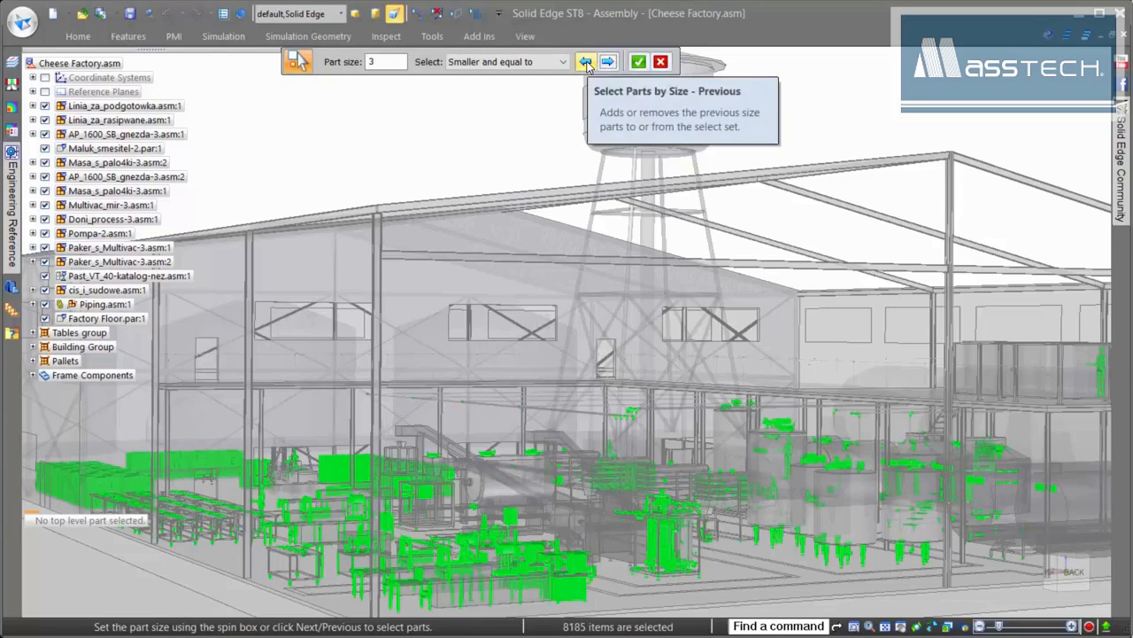
left_click(586, 64)
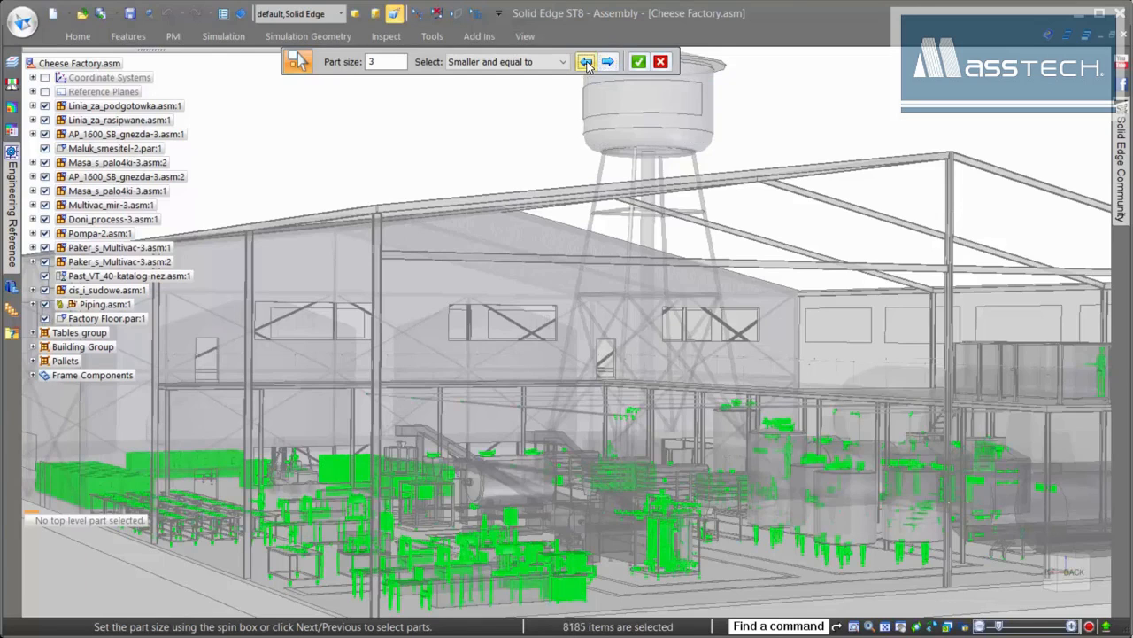
left_click(640, 67)
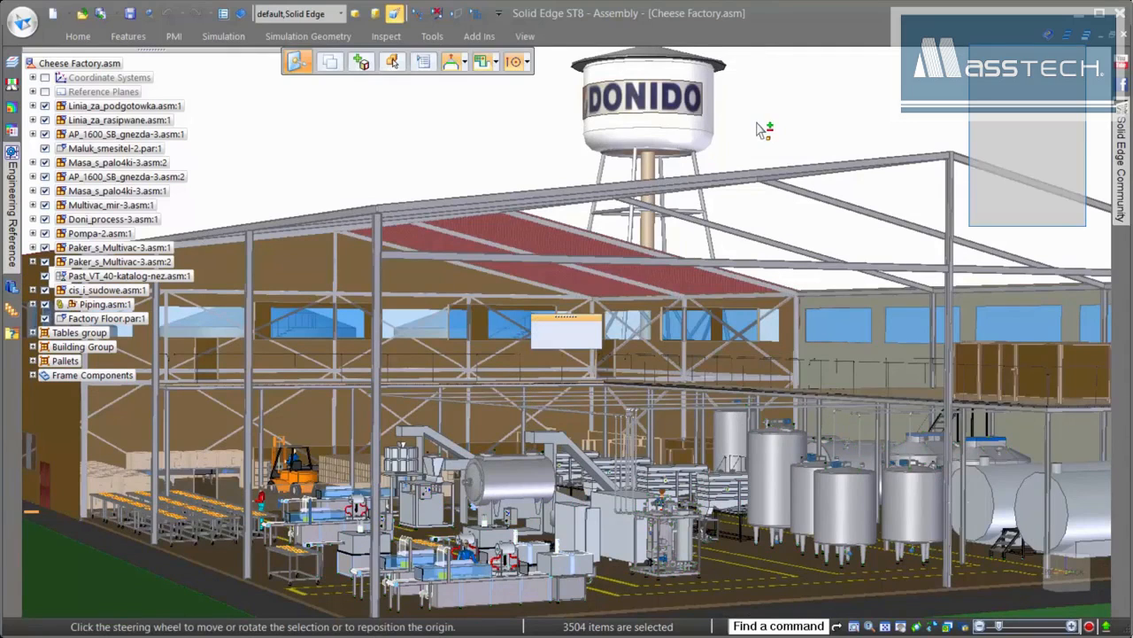
left_click(757, 123)
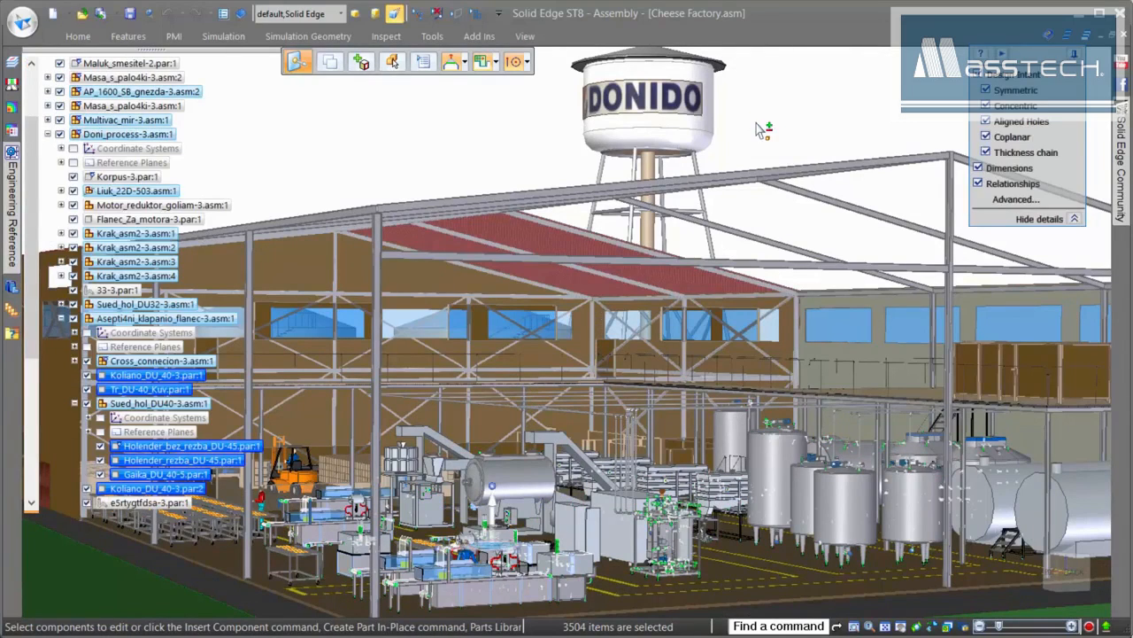
right_click(759, 131)
left_click(769, 152)
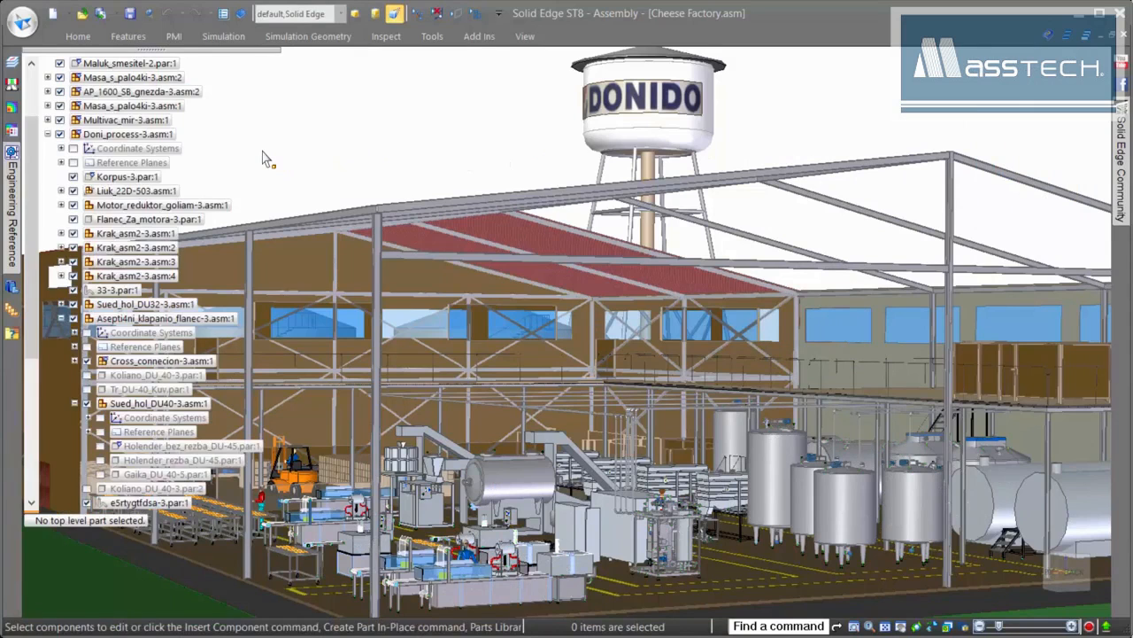
left_click(48, 135)
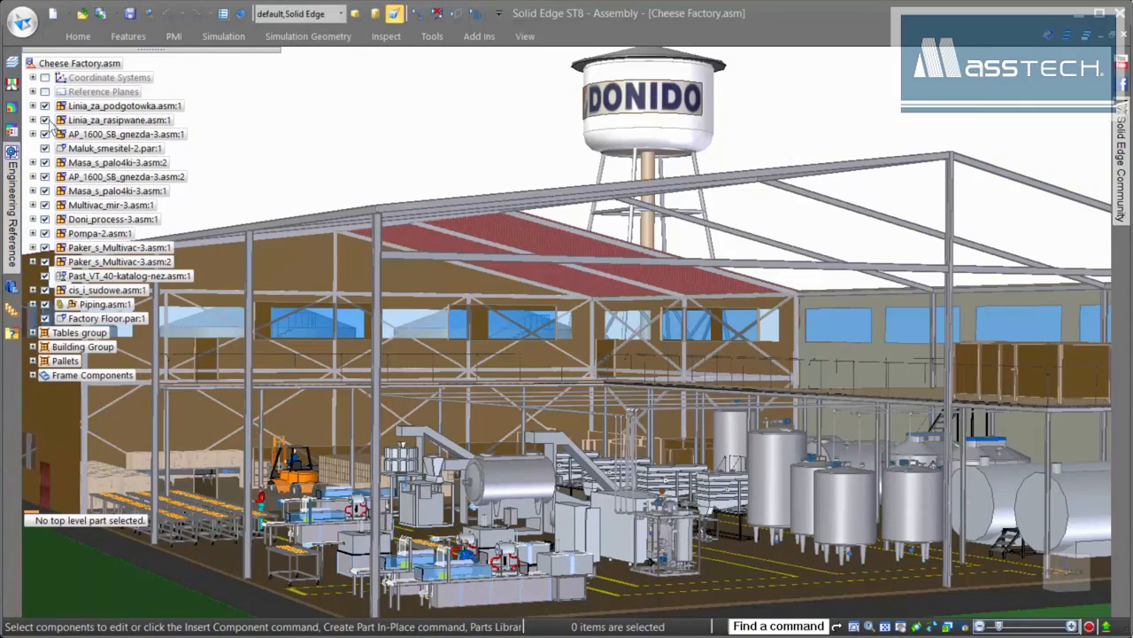
- Unload the hidden parts from memory using Configurations
left_click(76, 37)
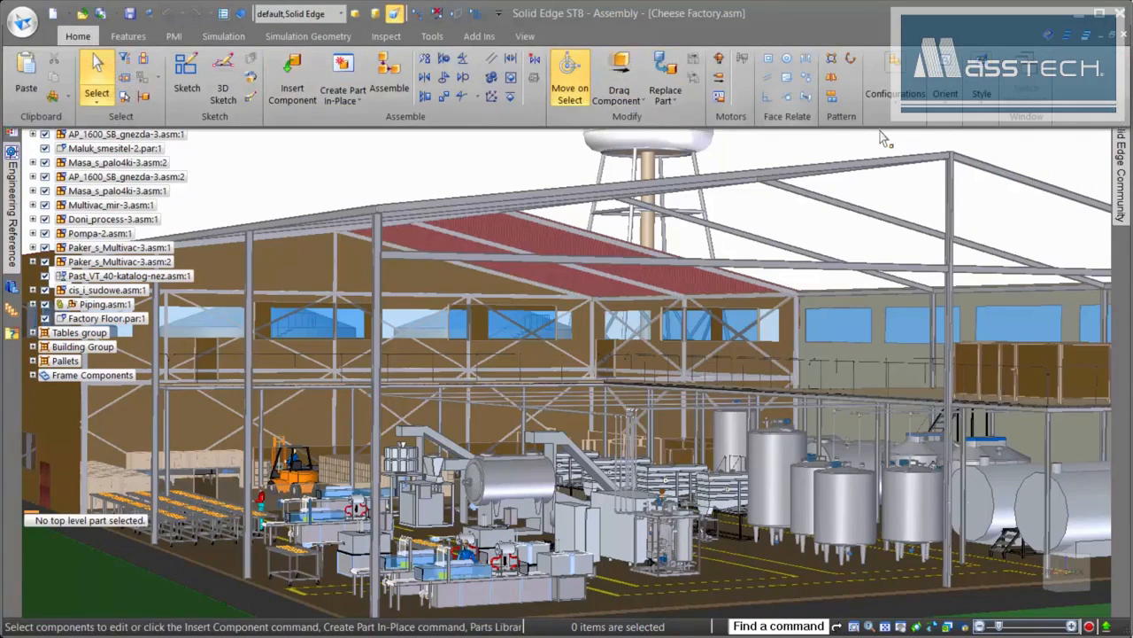
left_click(897, 99)
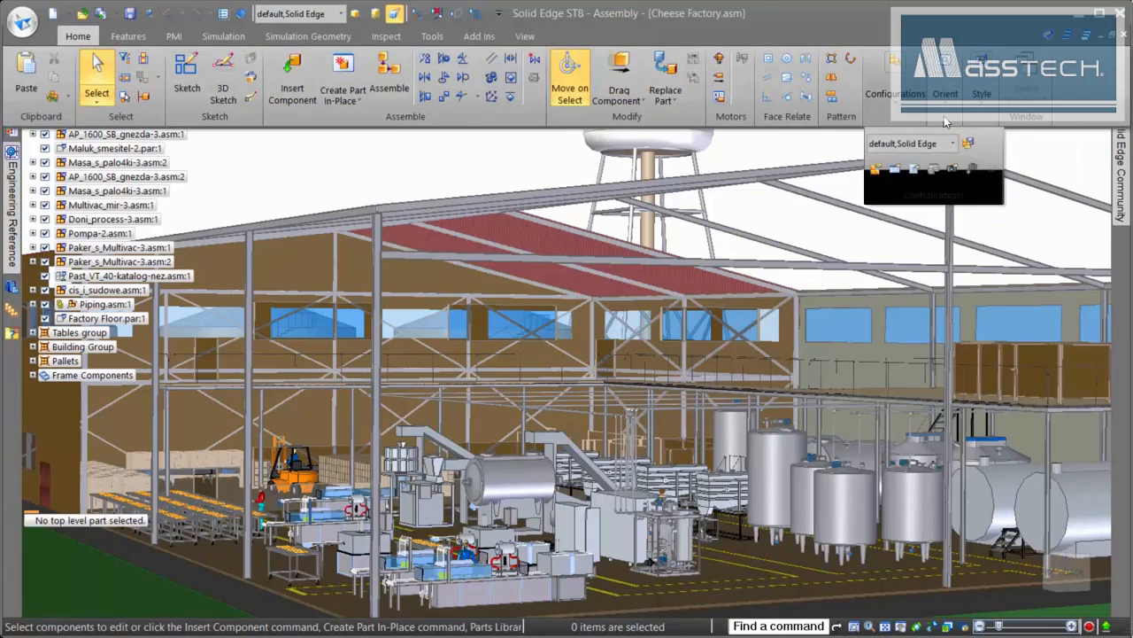
left_click(993, 172)
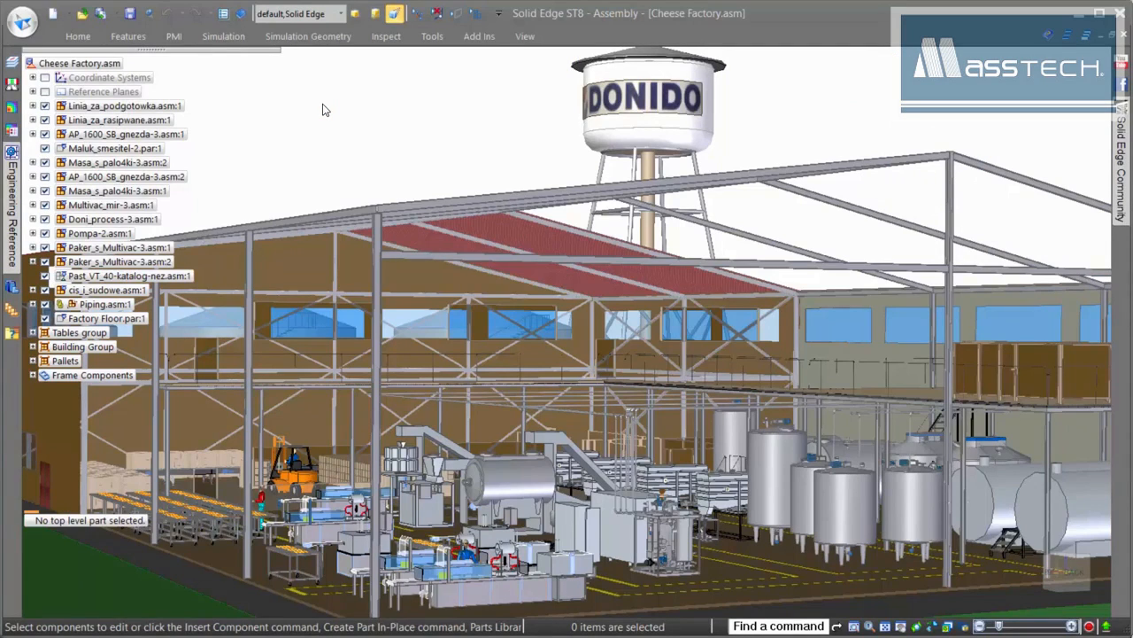
- Apply the Floor Layout display configuration
left_click(342, 15)
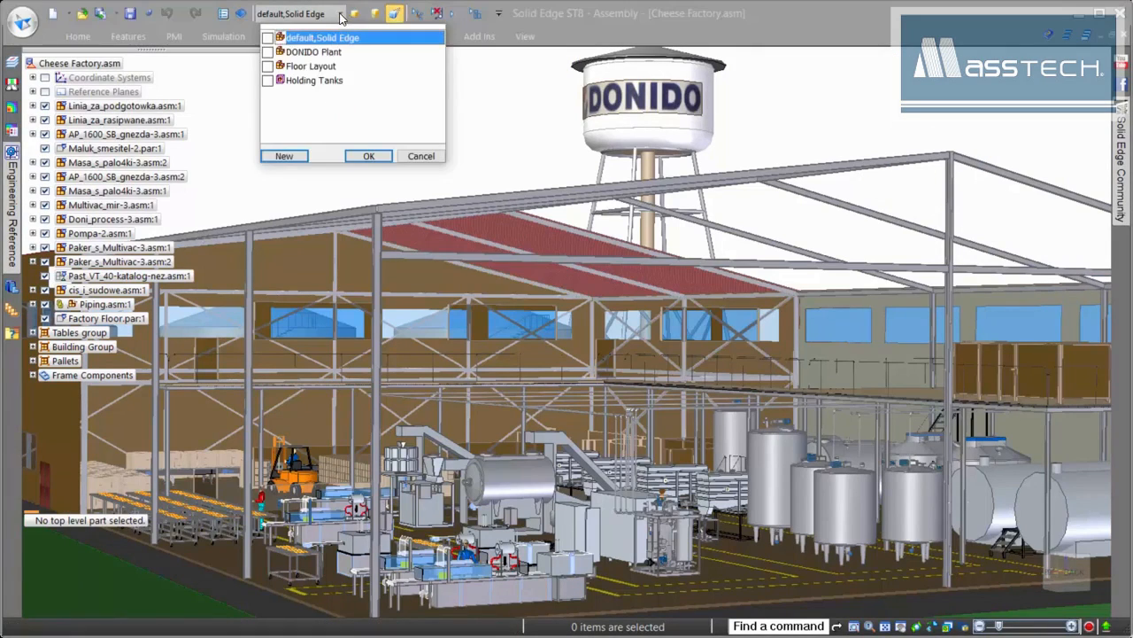
left_click(308, 69)
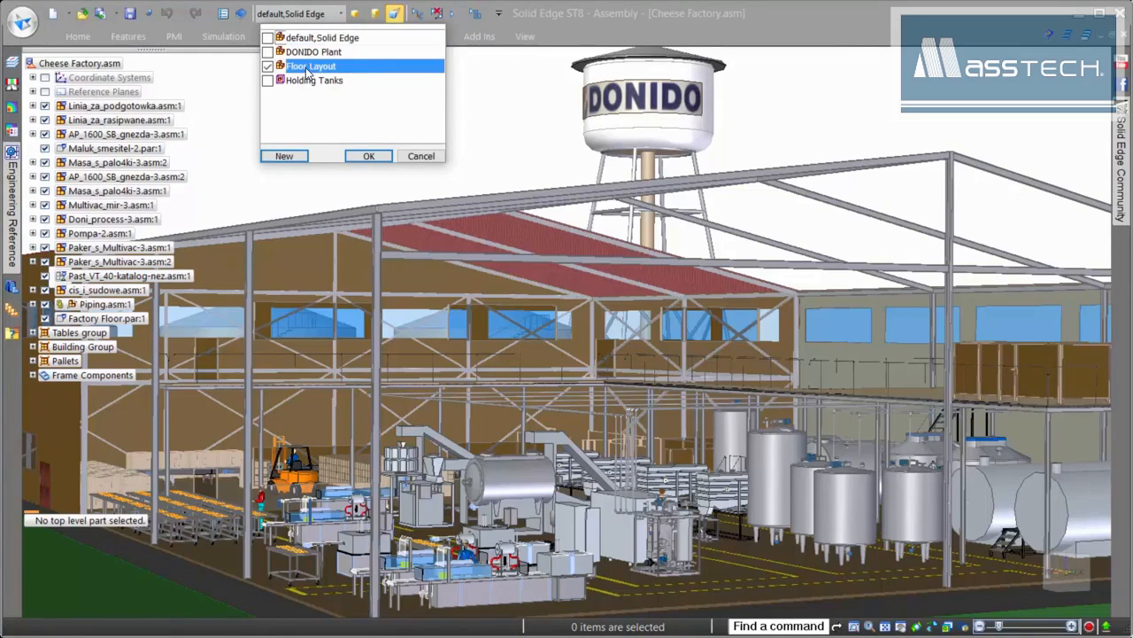
left_click(369, 156)
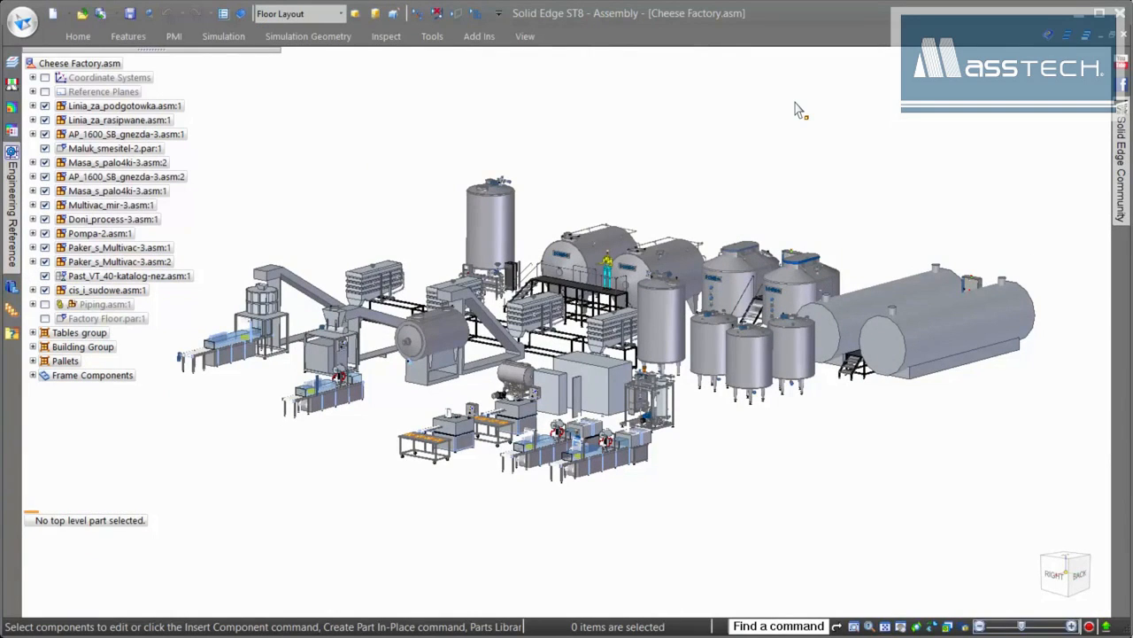
- Zoom in on the lower-right tanks, pasteurisers and packing lines
scroll(713, 86, "up", 5)
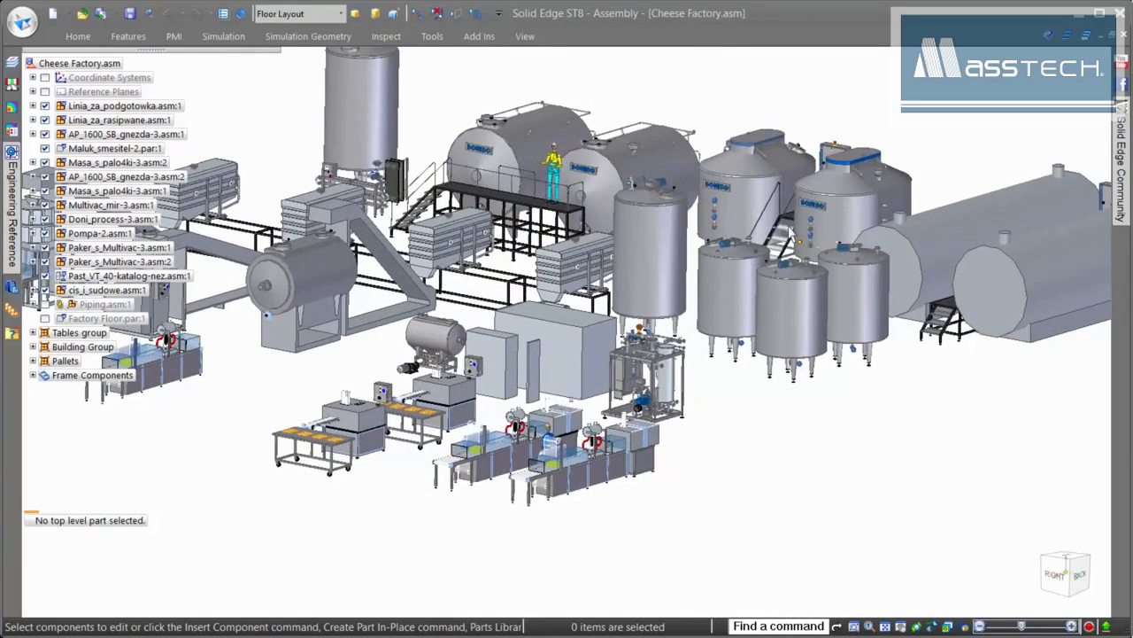
scroll(861, 447, "up", 5)
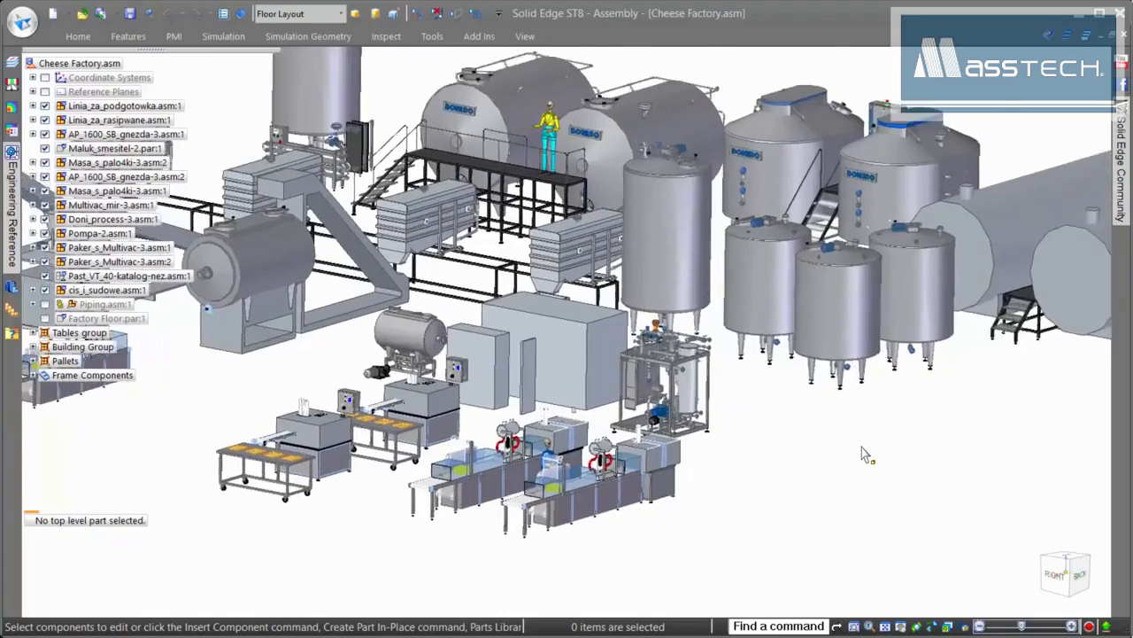
scroll(938, 458, "up", 5)
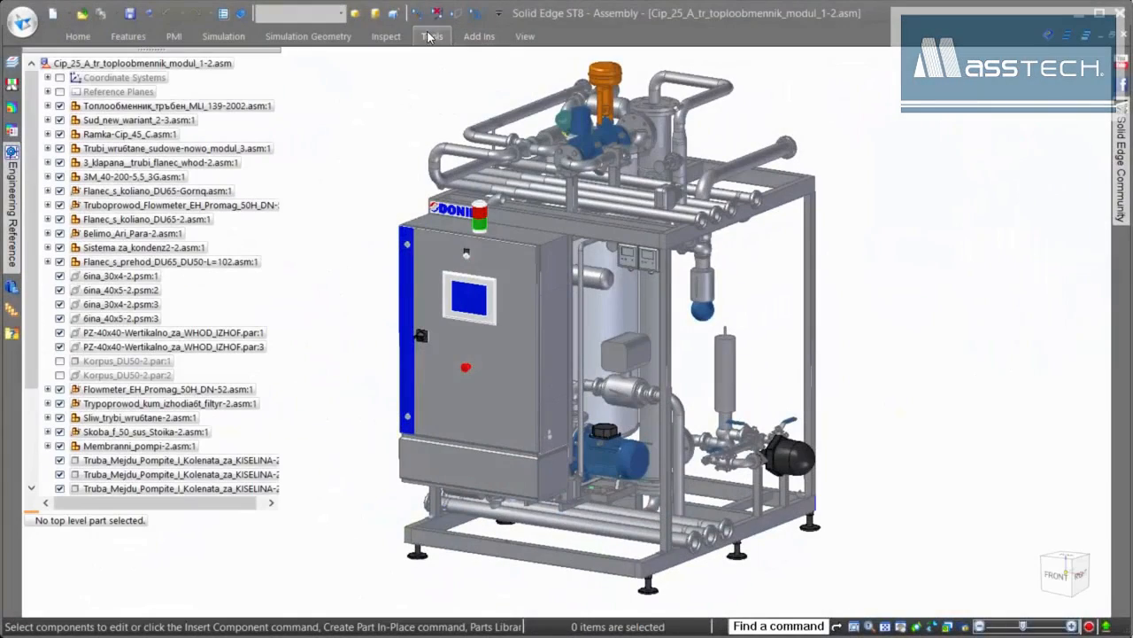
- Enter the Simplify Model environment for the Cip_25 assembly
left_click(432, 36)
left_click(40, 78)
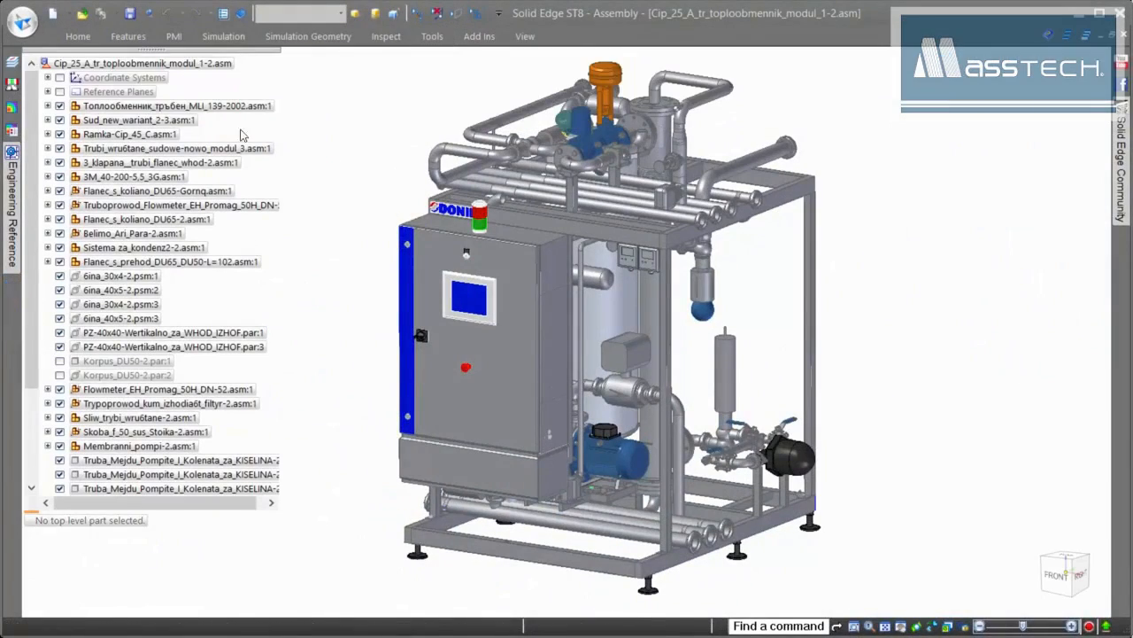
left_click(433, 35)
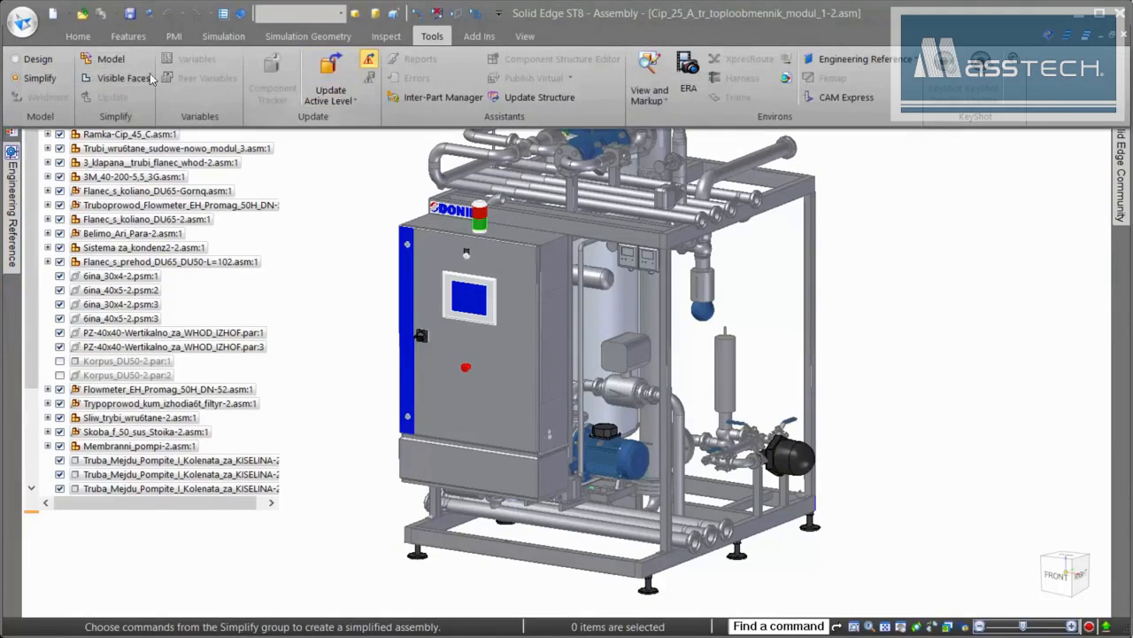
left_click(102, 57)
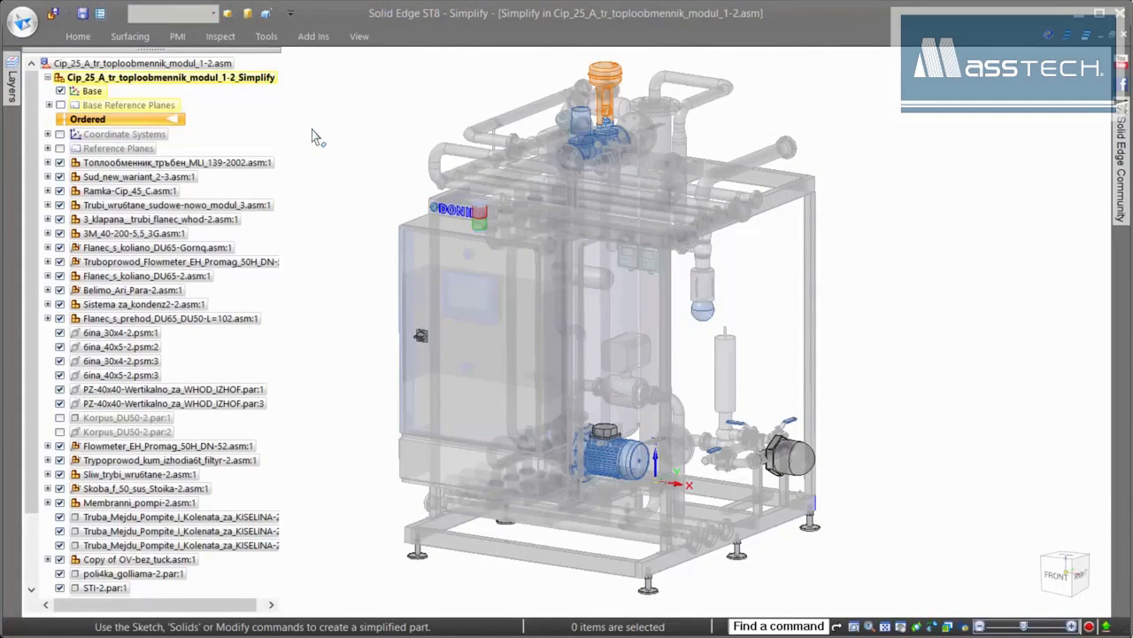
left_click(77, 37)
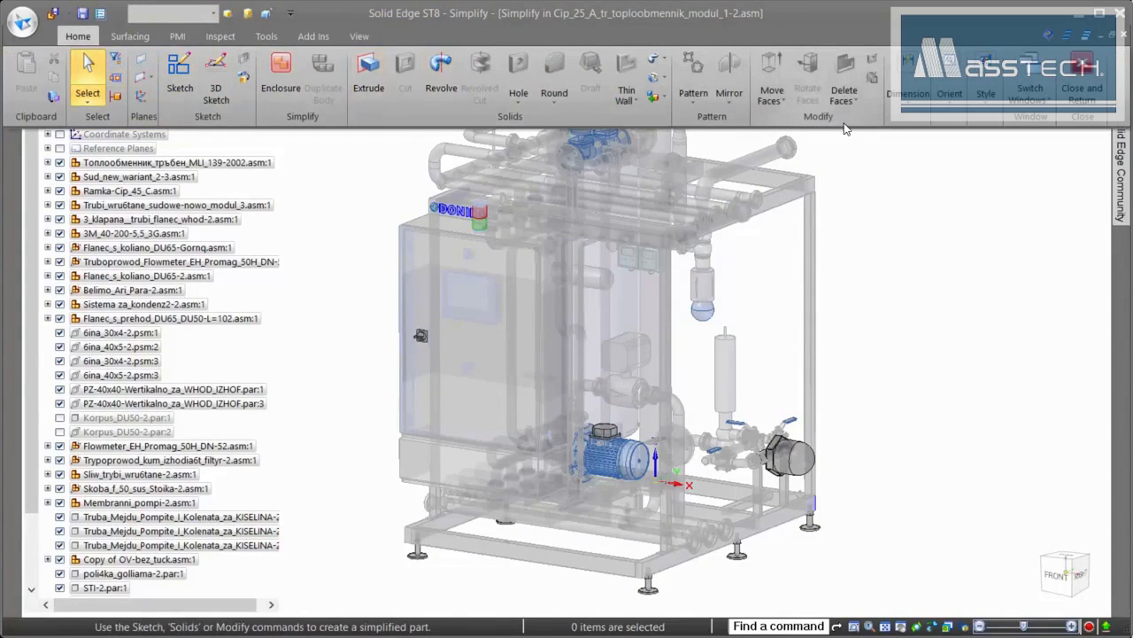
left_click(872, 254)
- Create a box enclosure around the frame beams and upper pipe, oriented to the Top (XY) plane
right_click(872, 254)
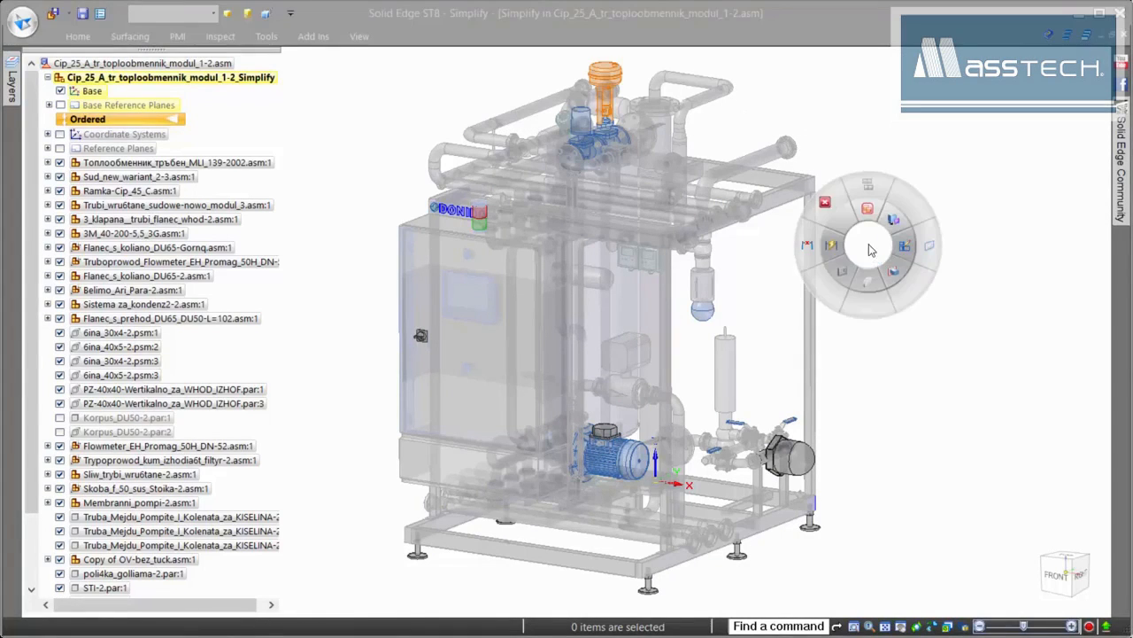
left_click(867, 224)
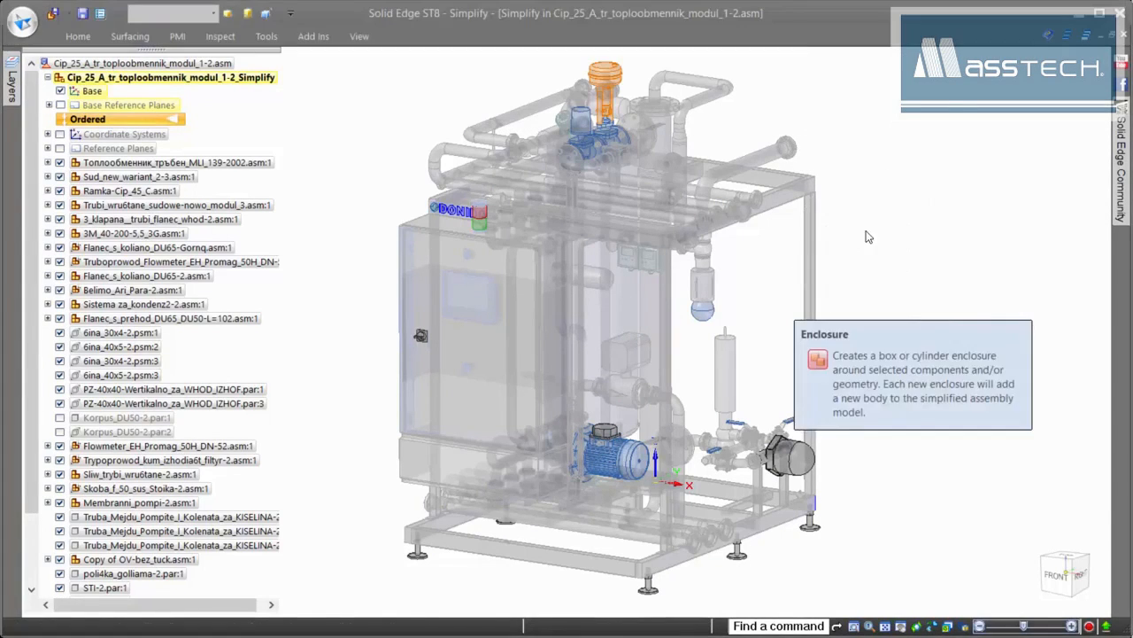
left_click(530, 552)
left_click(479, 504)
left_click(726, 533)
left_click(523, 113)
right_click(383, 112)
left_click(48, 104)
left_click(107, 119)
key("Return")
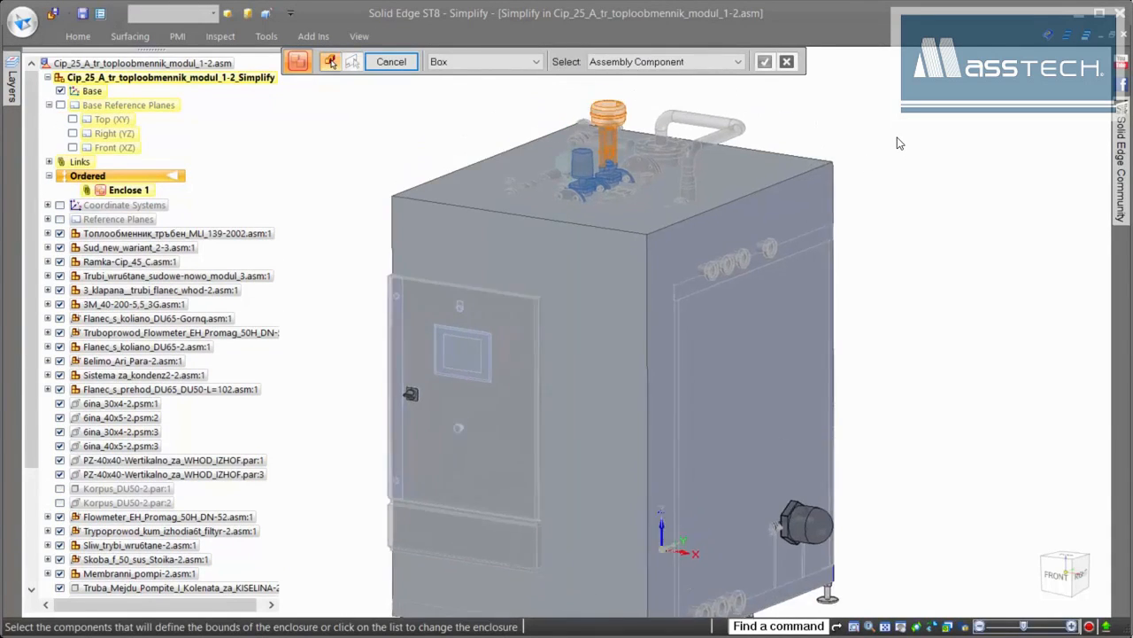
- Add an inside cylinder enclosure around a component, oriented by its top face
left_click(526, 63)
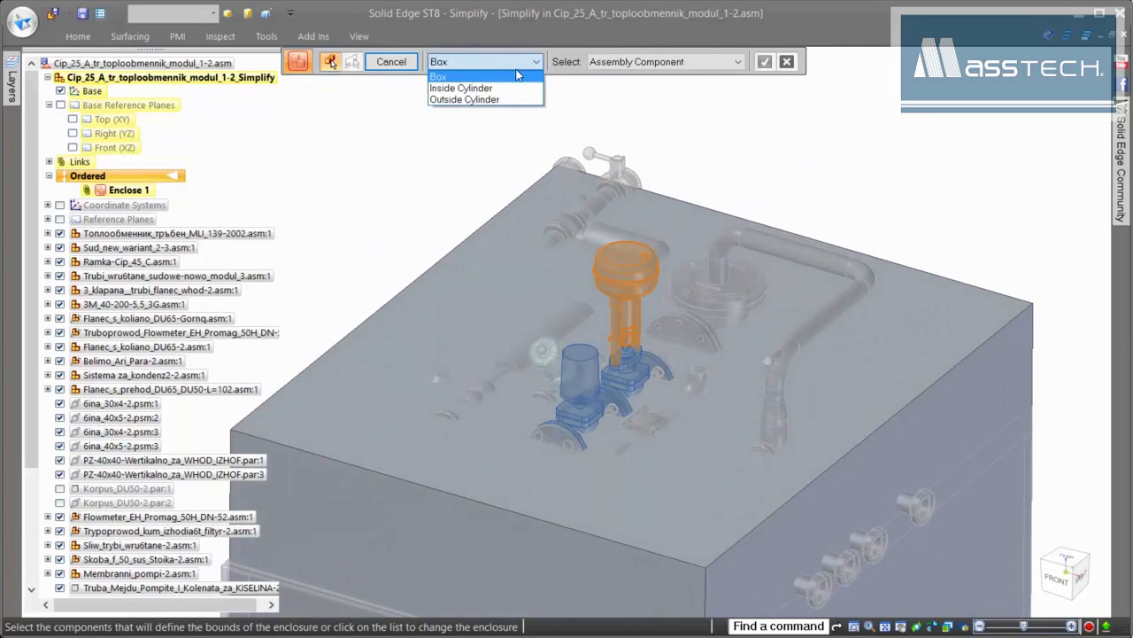
left_click(469, 85)
left_click(643, 274)
right_click(643, 274)
left_click(892, 333)
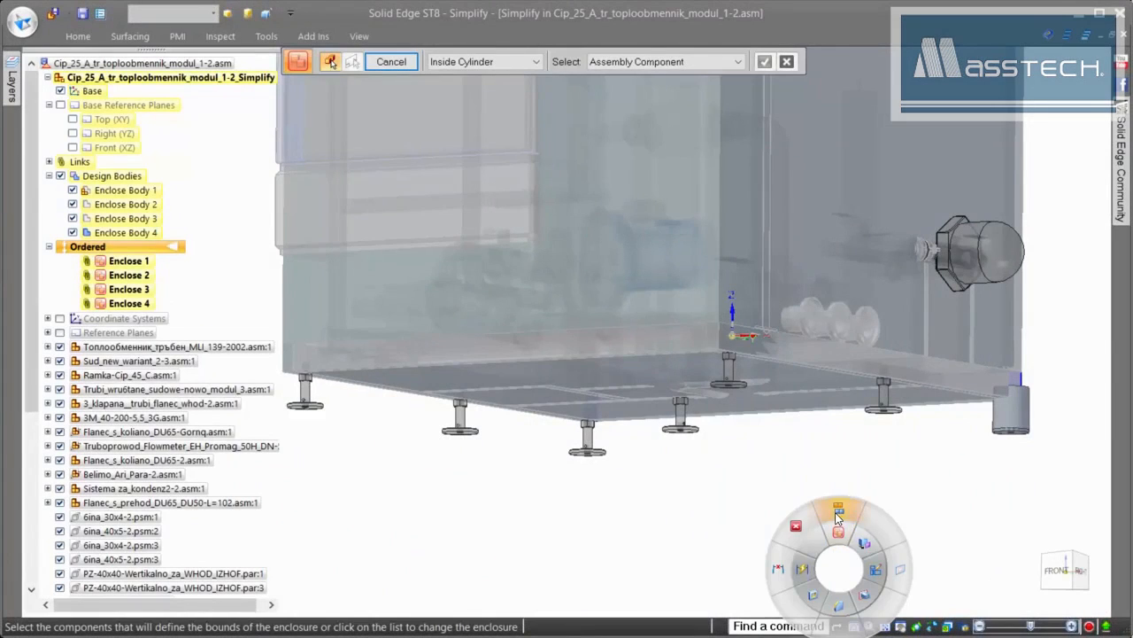
- Duplicate the cylinder body onto every foot of the frame using a leg component as reference
left_click(840, 521)
left_click(1011, 407)
right_click(1009, 463)
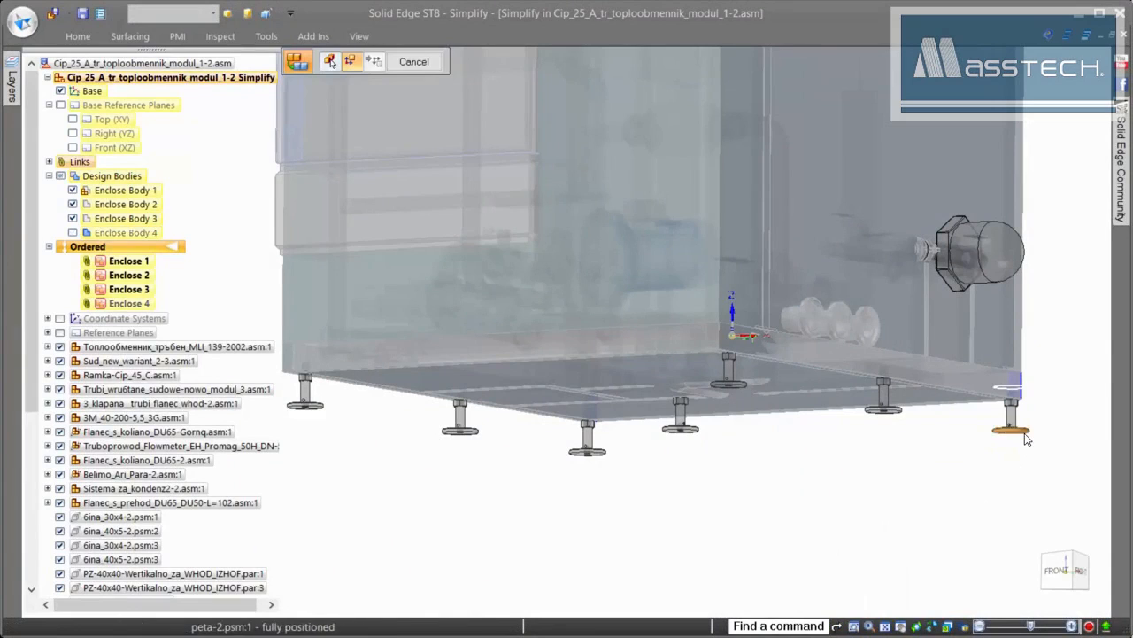
left_click(1012, 430)
left_click(487, 92)
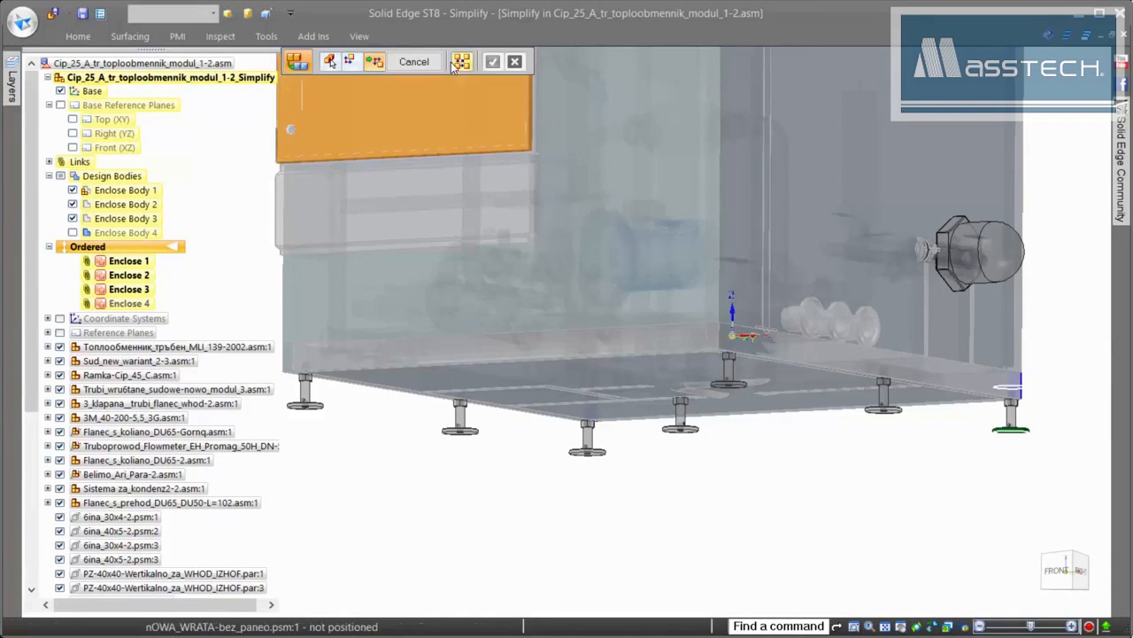
left_click(461, 61)
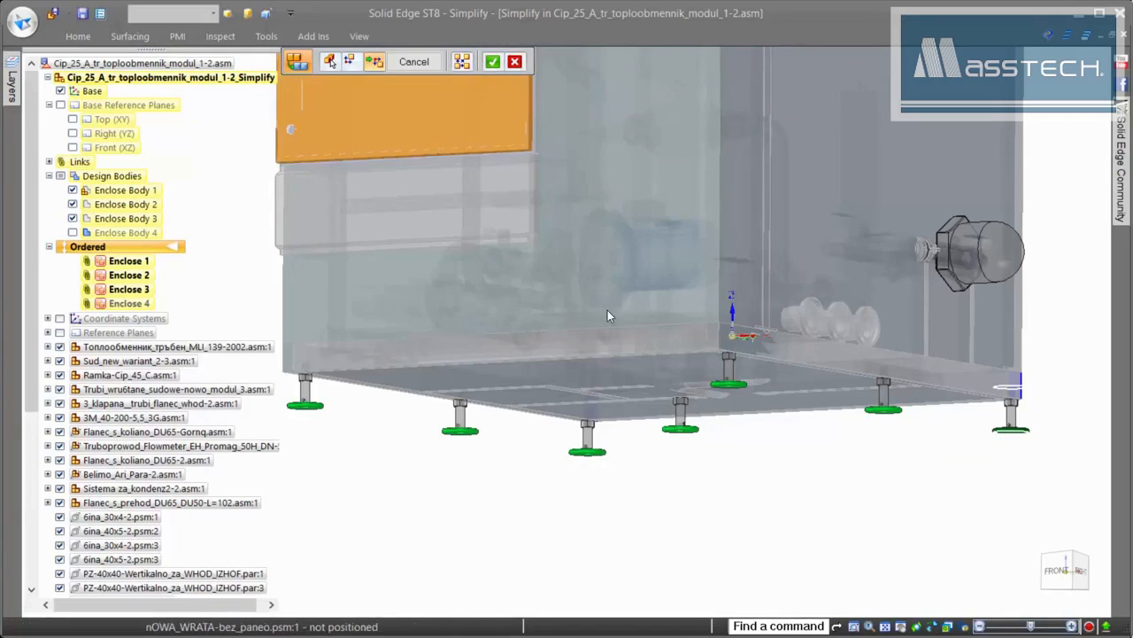
right_click(873, 562)
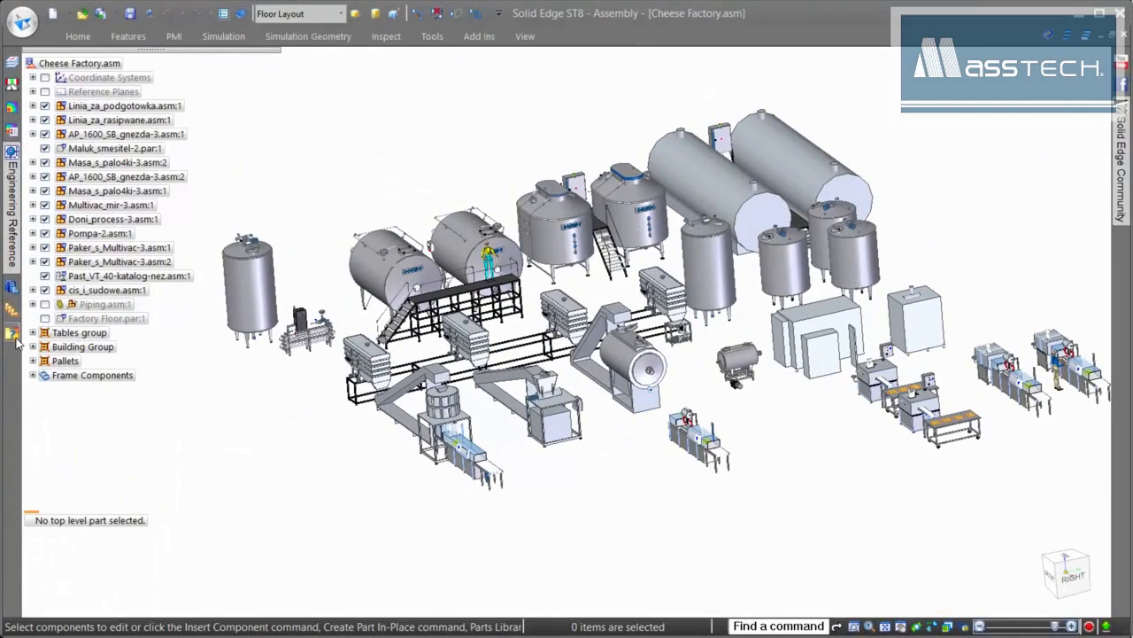
- Activate the Holding Tanks zone from the queries and zones list
left_click(13, 335)
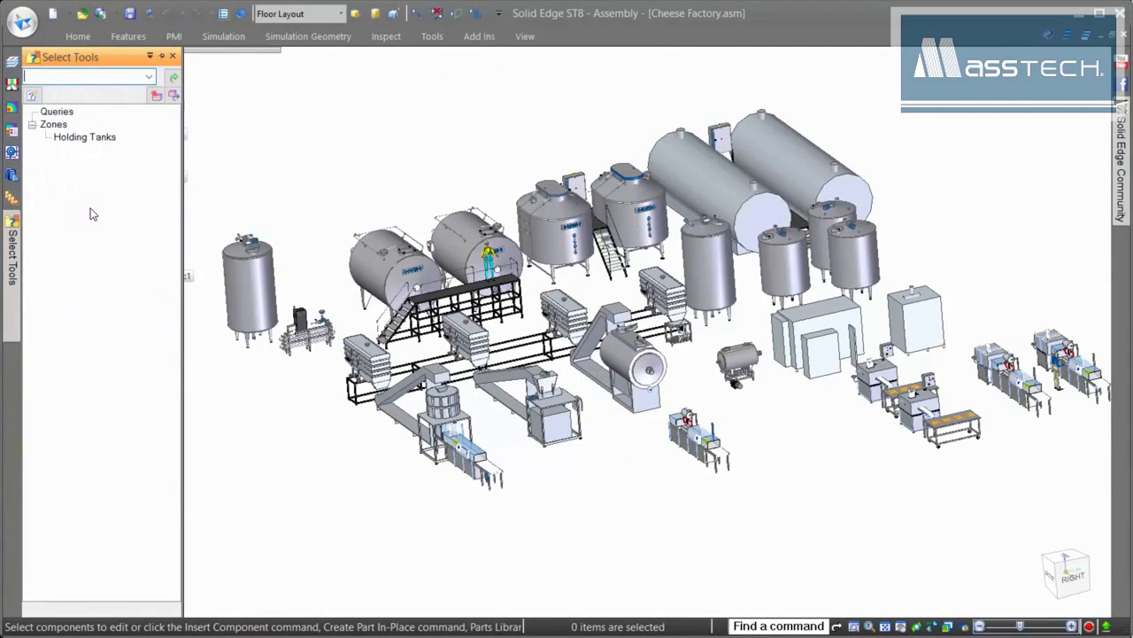
left_click(94, 138)
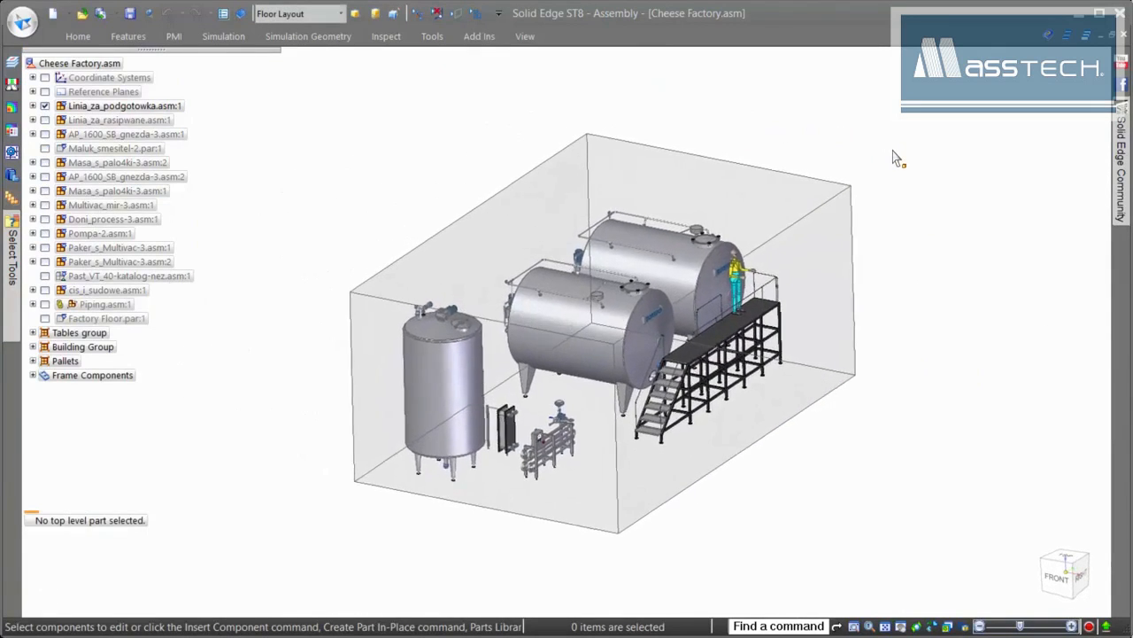
- Edit the Holding Tanks zone box, stretching its faces to exclude the platform and worker
left_click(863, 248)
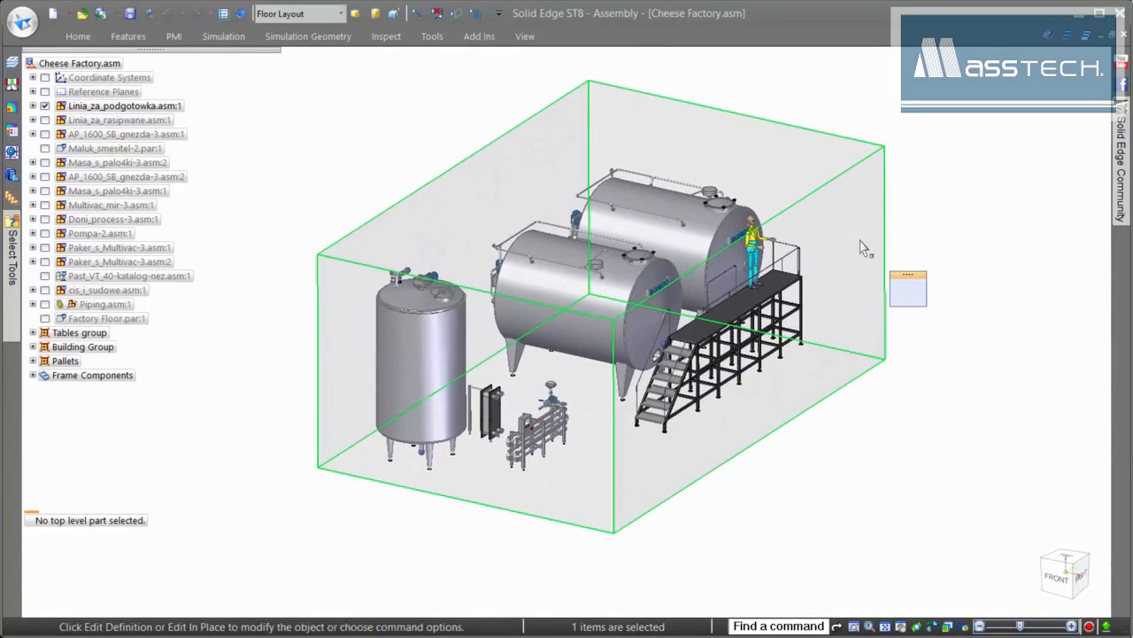
left_click(903, 283)
left_click(390, 65)
left_click_drag(856, 299, 953, 357)
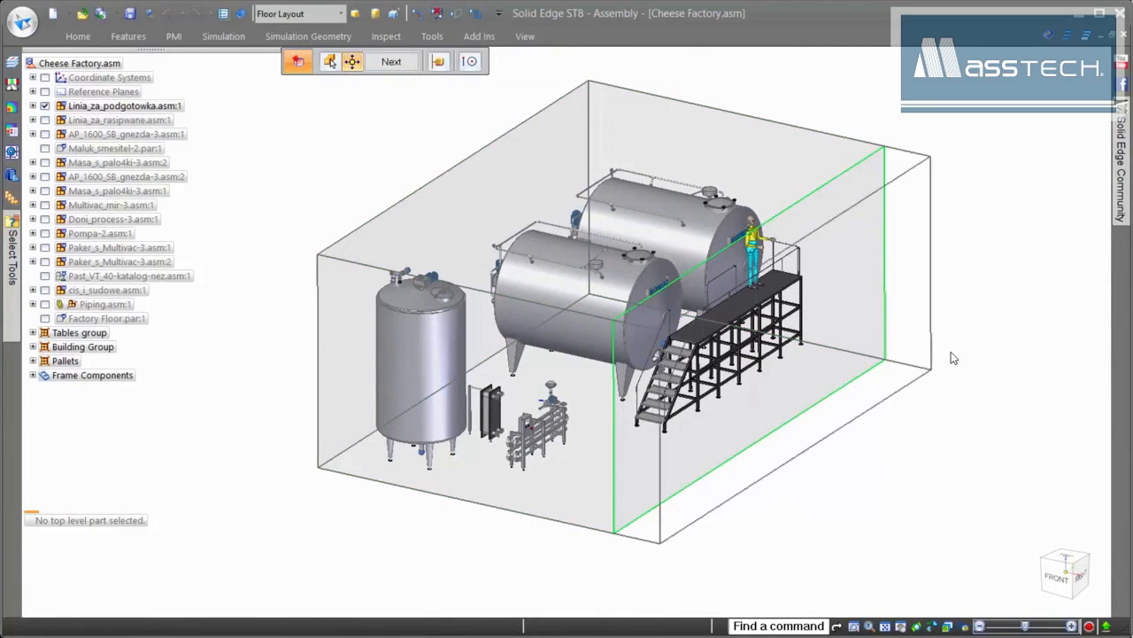
middle_click_drag(868, 311, 768, 235)
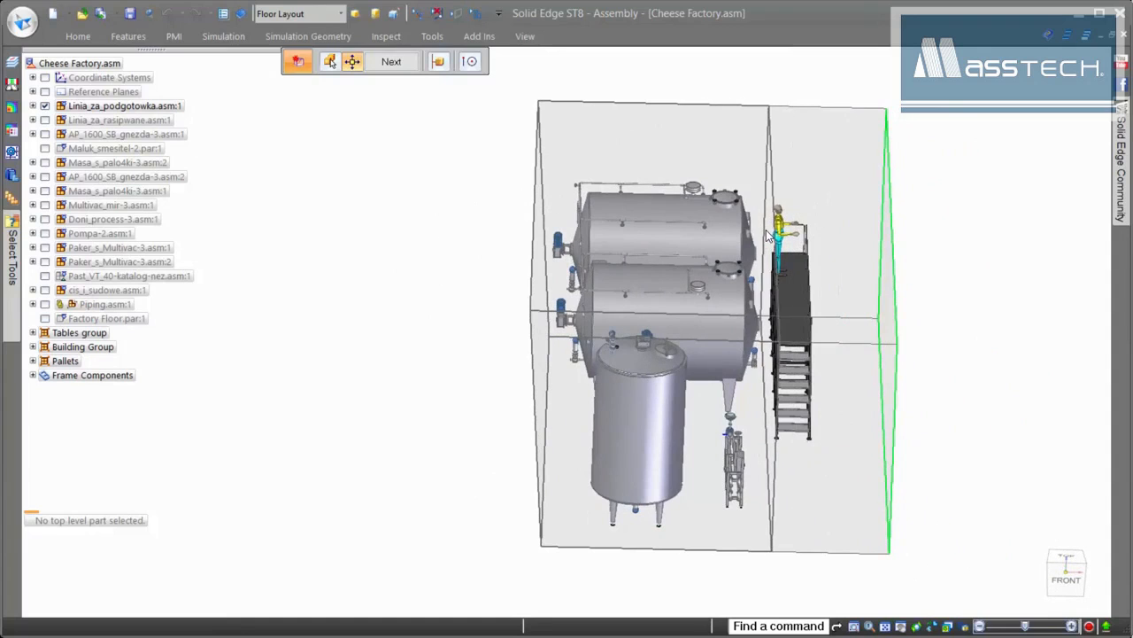
middle_click_drag(924, 187, 920, 232)
right_click(920, 233)
right_click(920, 233)
middle_click_drag(883, 338, 978, 182)
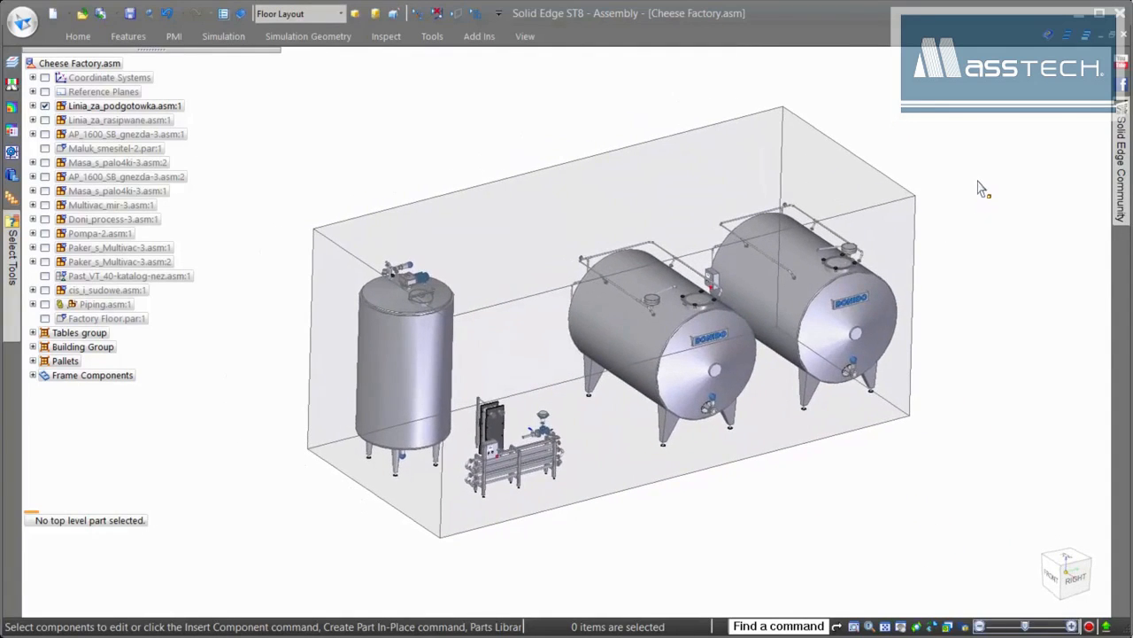
left_click(83, 15)
left_click(406, 190)
left_click(968, 401)
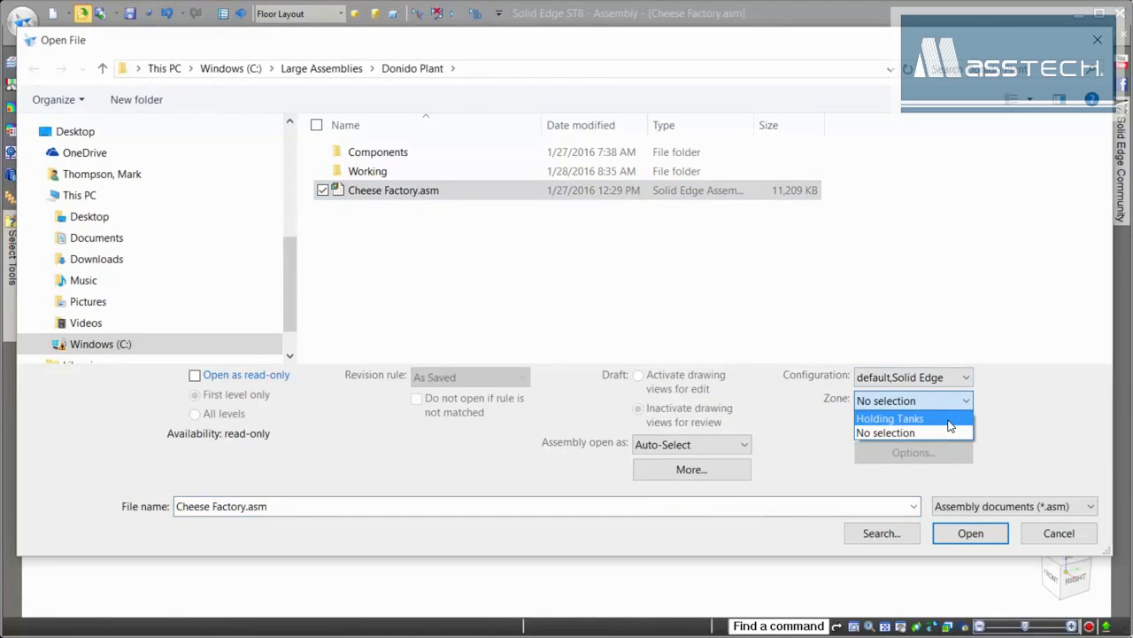
left_click(967, 433)
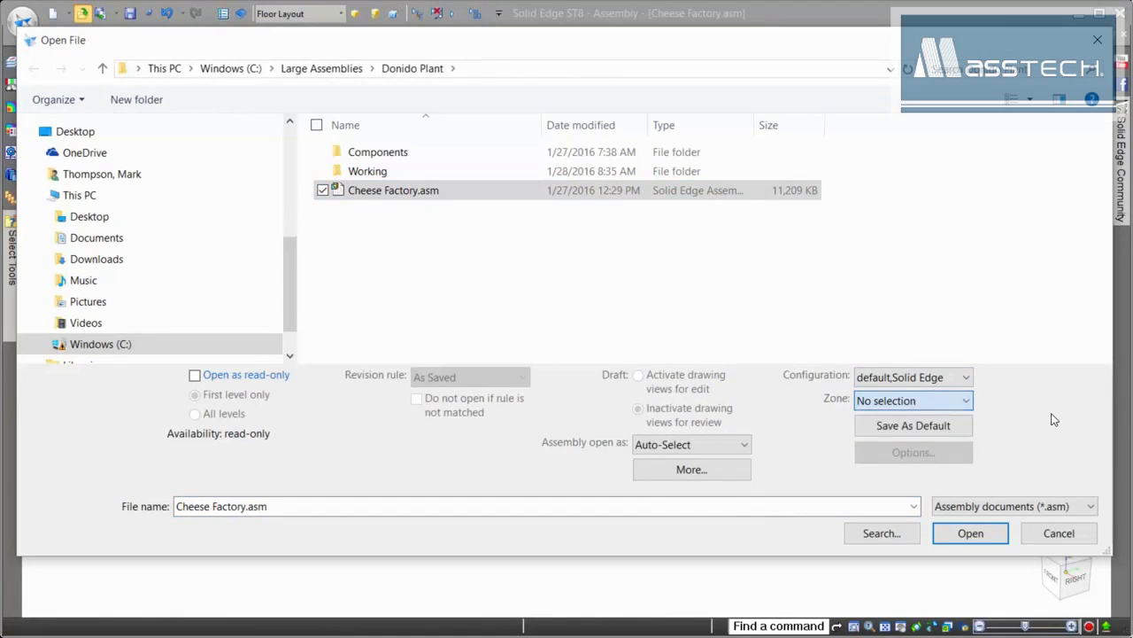
left_click(958, 535)
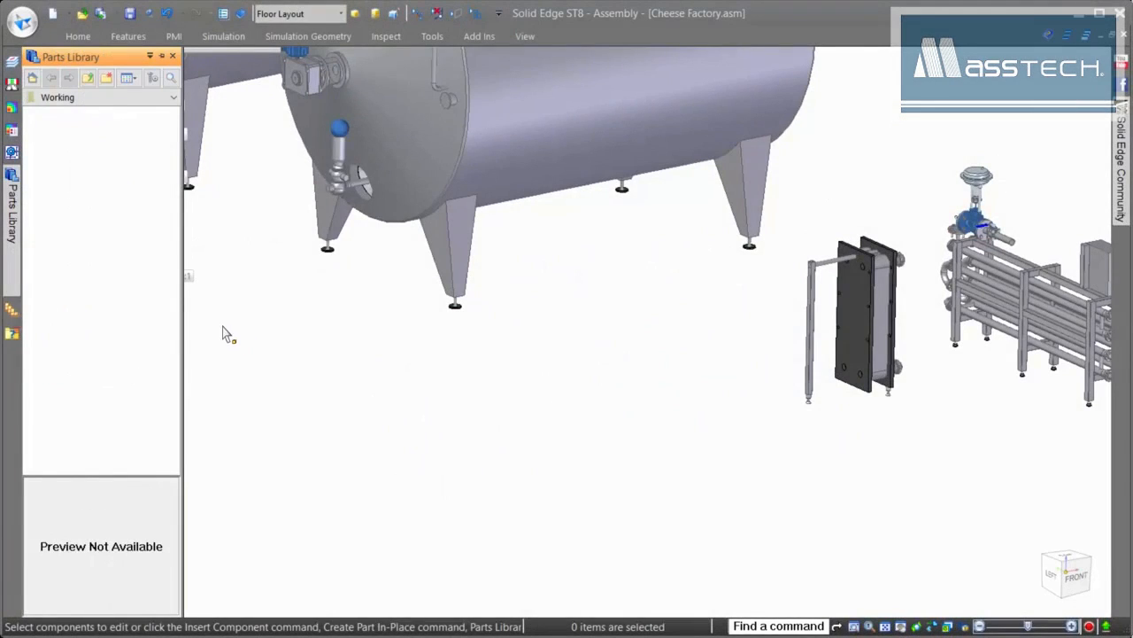
- Drag the Cip_25 assembly from the Working library folder into the plant window
left_click(56, 134)
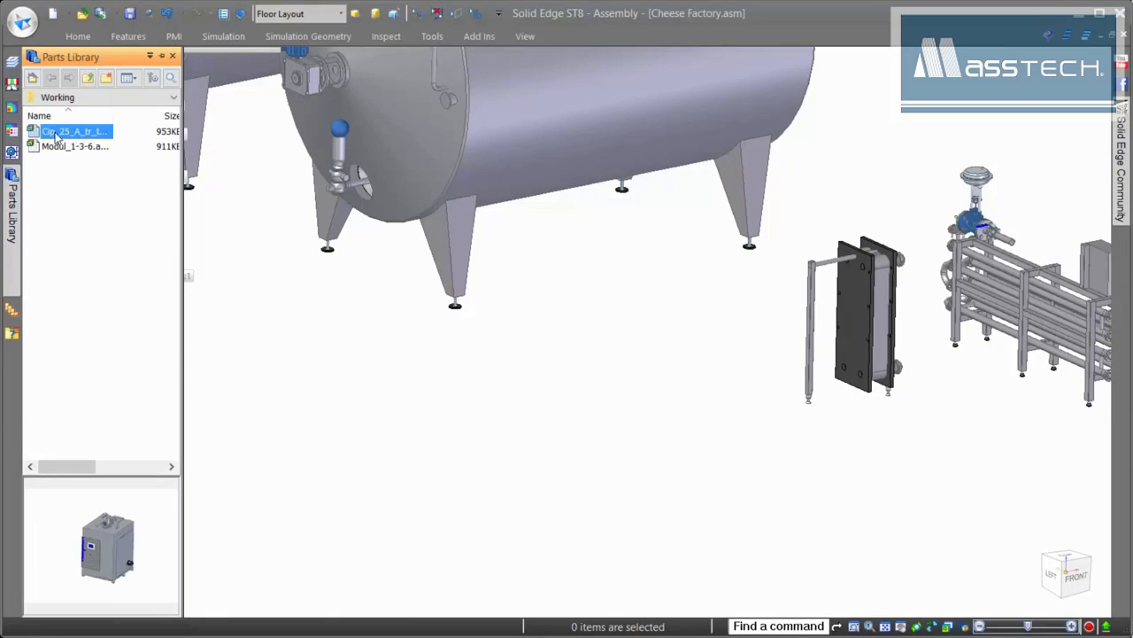
left_click_drag(62, 138, 663, 408)
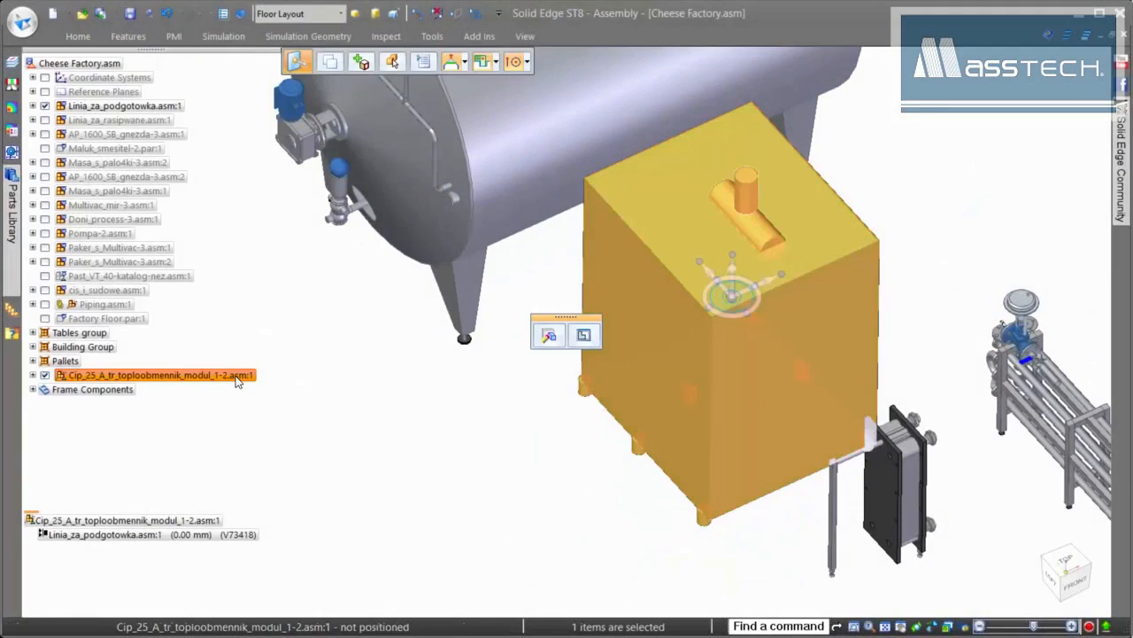
- Switch the placed Cip_25 module to Use Designed Assembly so its full geometry displays
right_click(236, 376)
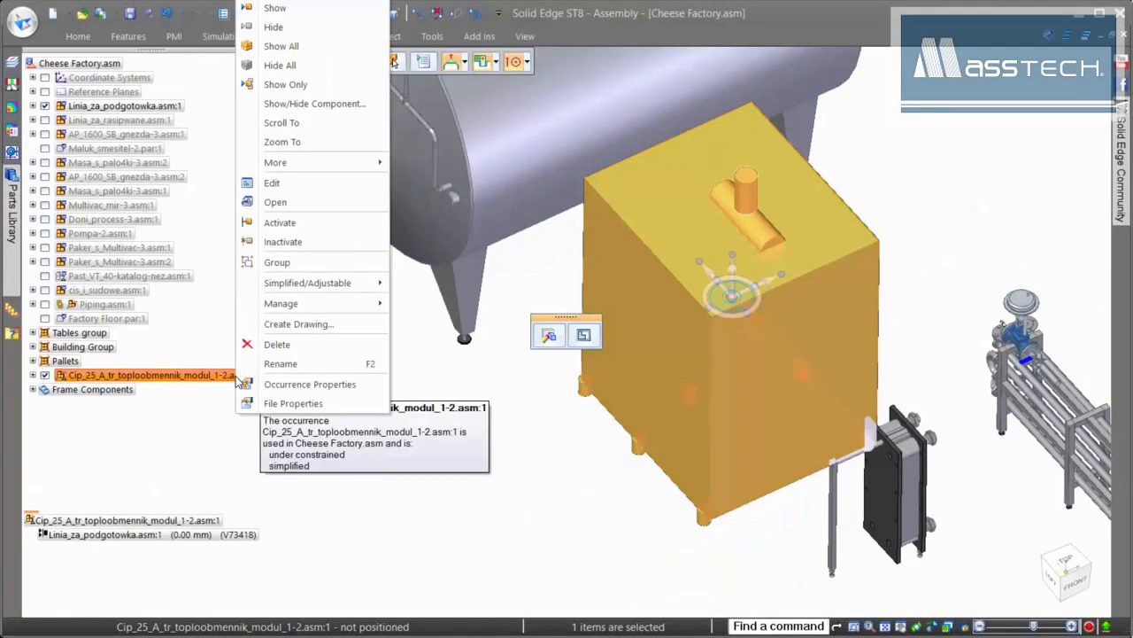
mouse_move(354, 283)
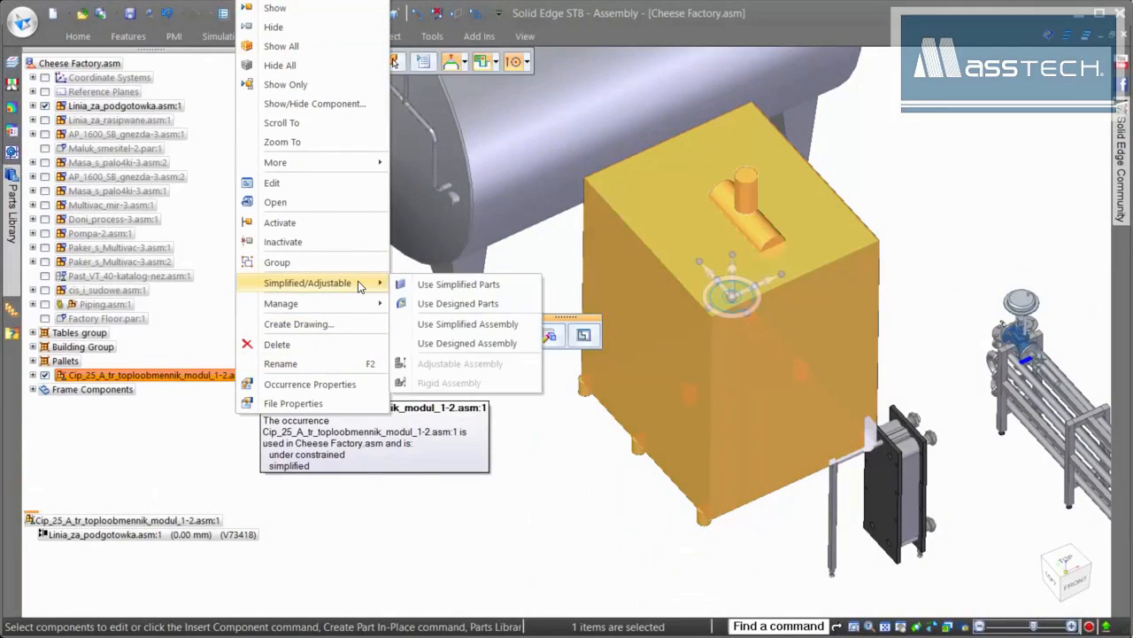
left_click(467, 343)
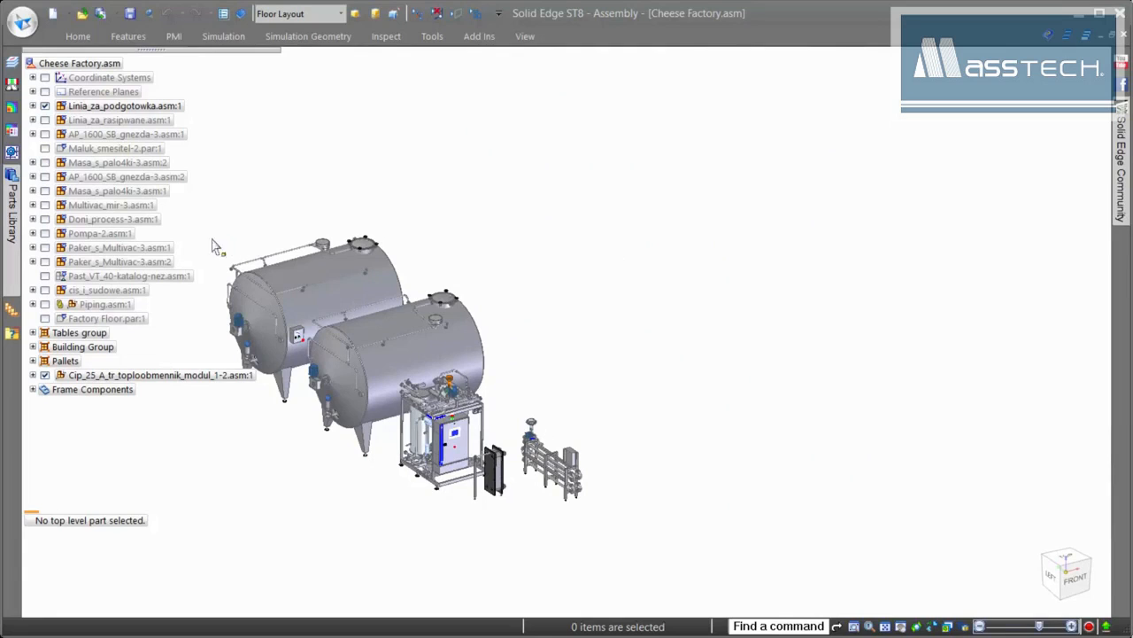
- Create a Packaging query that finds parts whose Category contains 'pack'
left_click(13, 330)
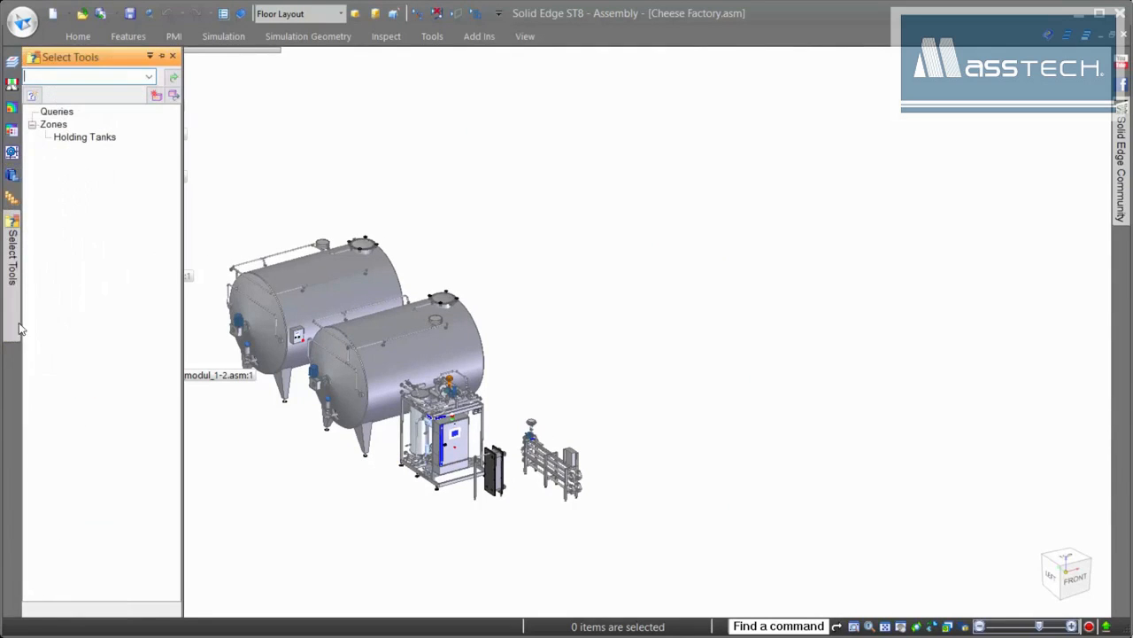
left_click(31, 95)
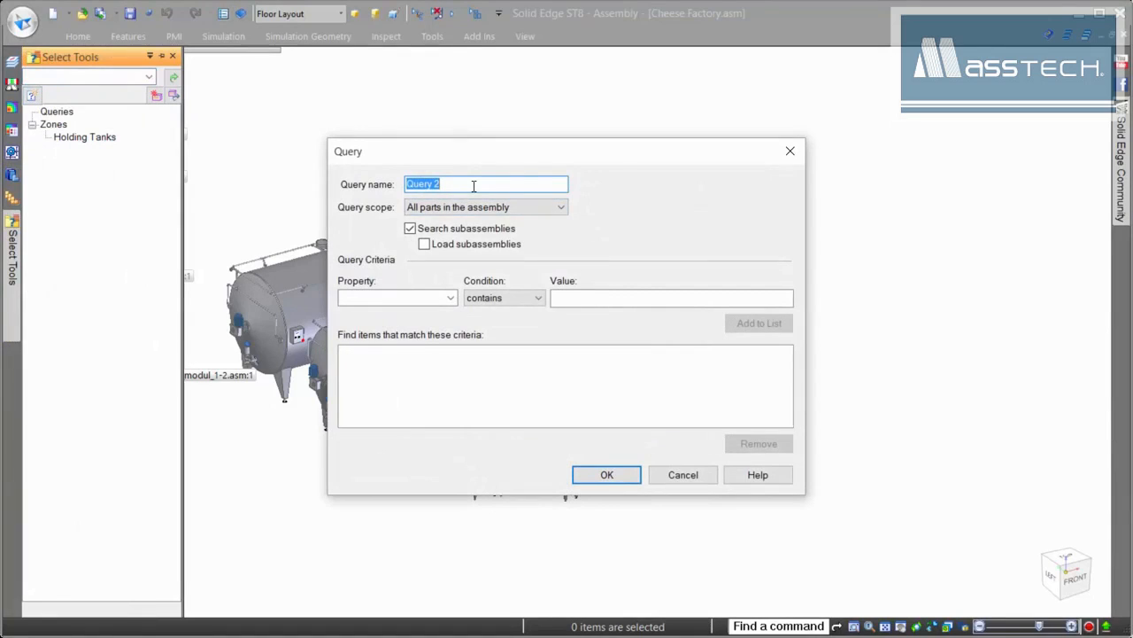
type("Pa")
left_click(451, 296)
left_click(407, 325)
left_click(585, 298)
type("packaging")
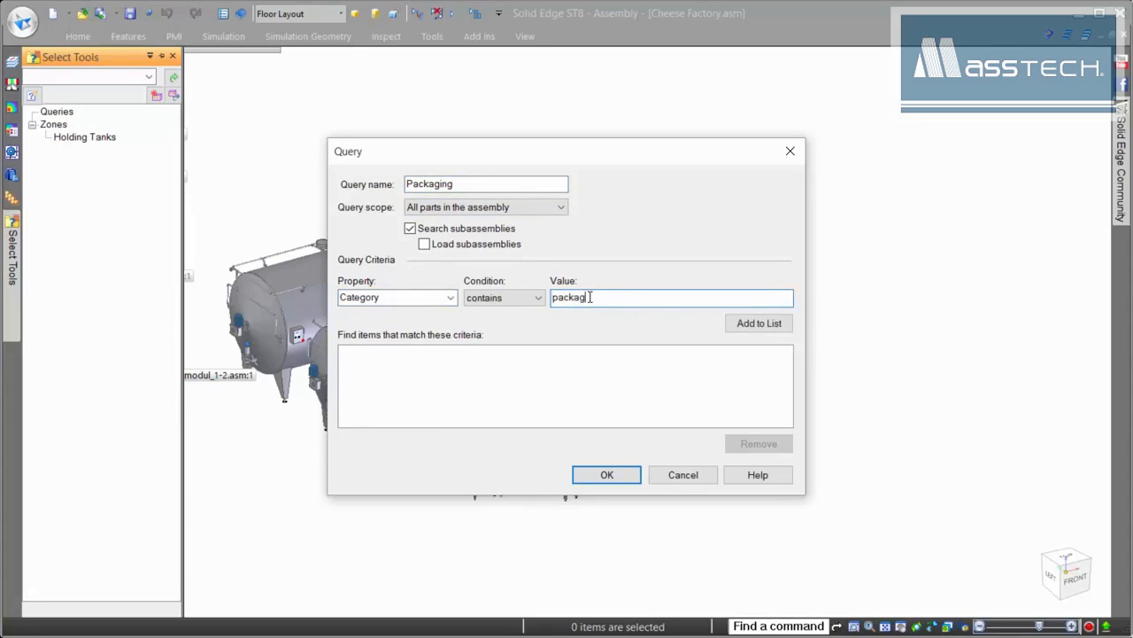
left_click(759, 323)
left_click(608, 475)
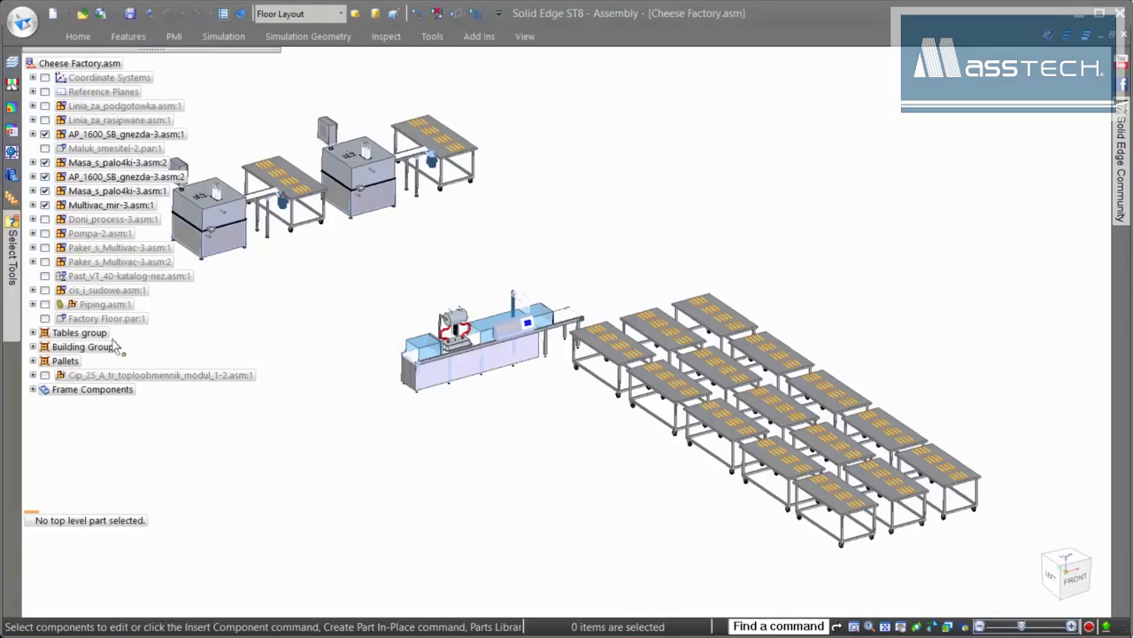
- Show Factory Floor.par beneath the plant, then select the Multivac packaging machine
left_click(46, 318)
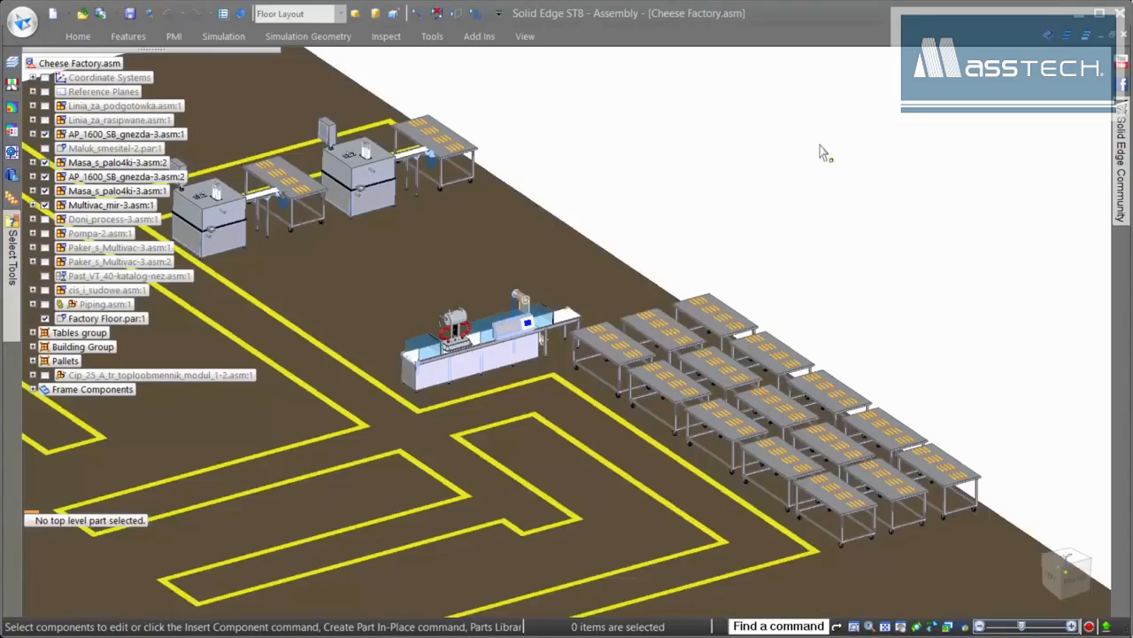
middle_click_drag(809, 138, 852, 504)
left_click(791, 407)
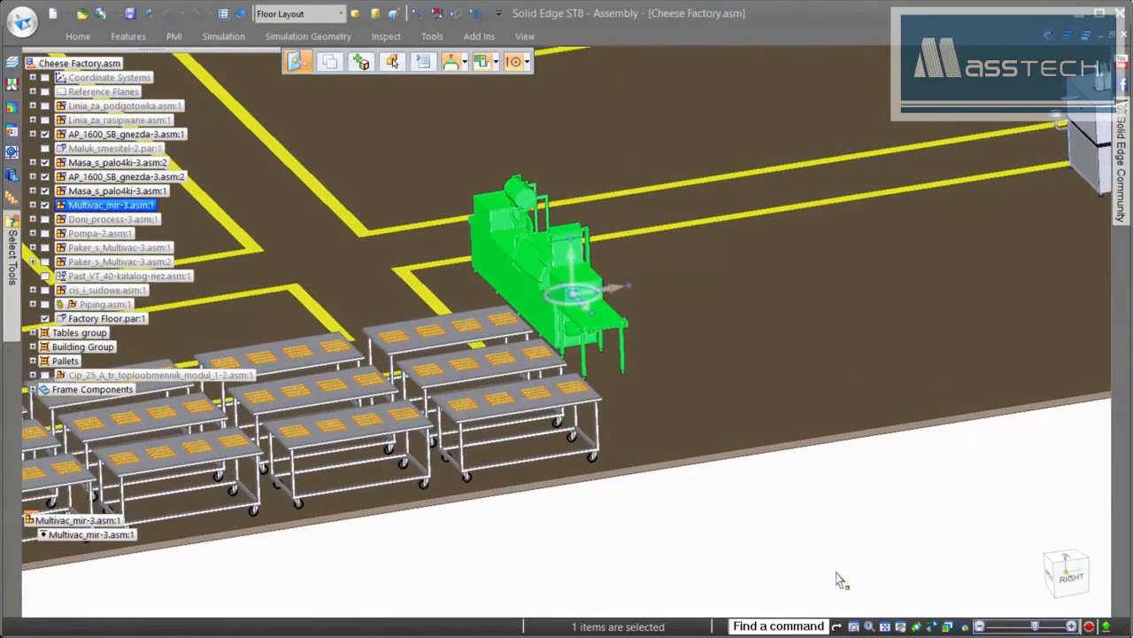
- Copy the Multivac machine 2000 mm along its row axis
left_click(329, 62)
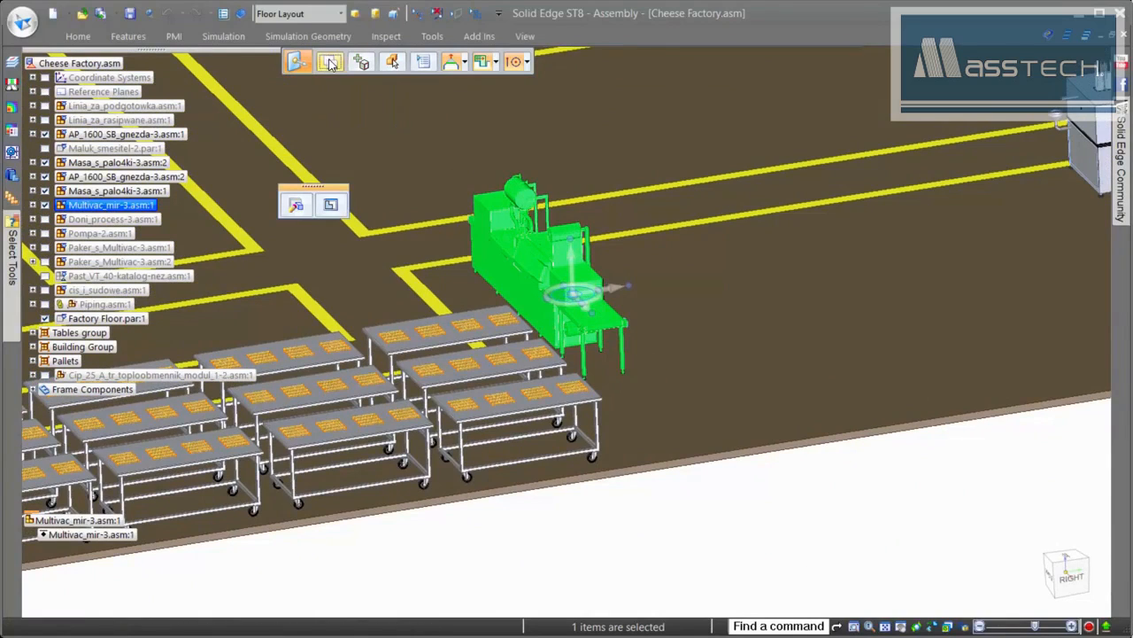
left_click(620, 295)
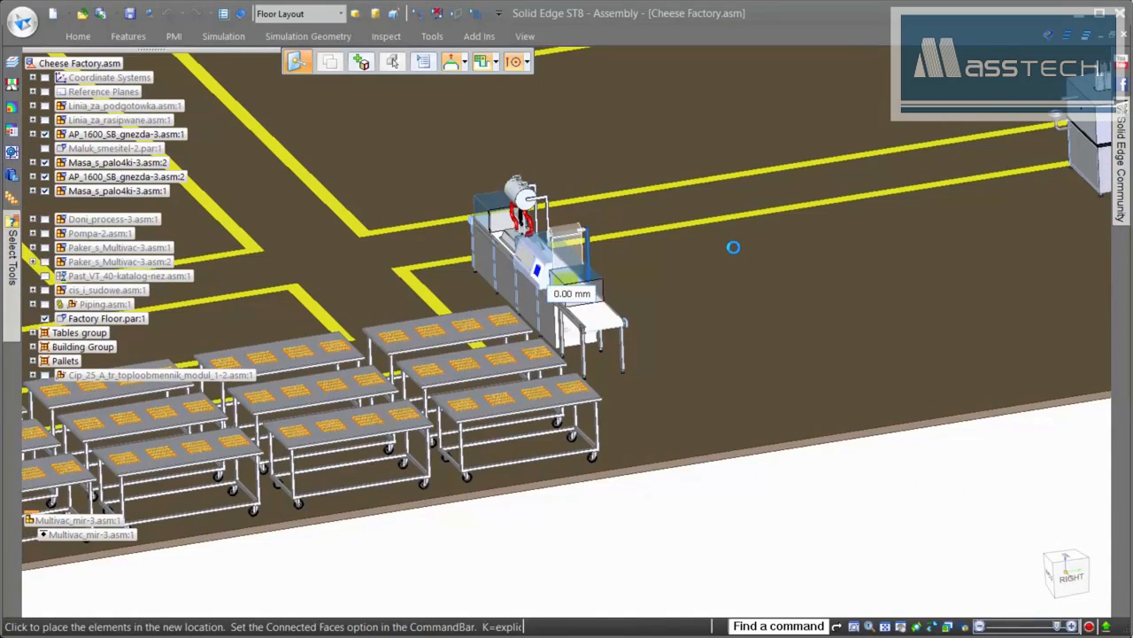
type("200")
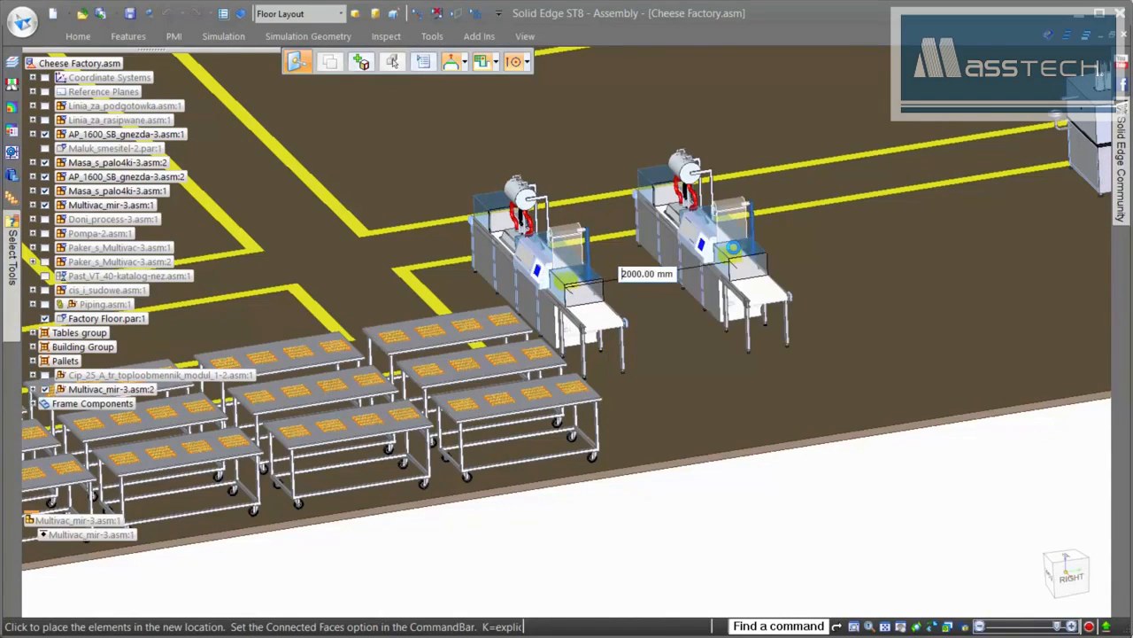
key("Return")
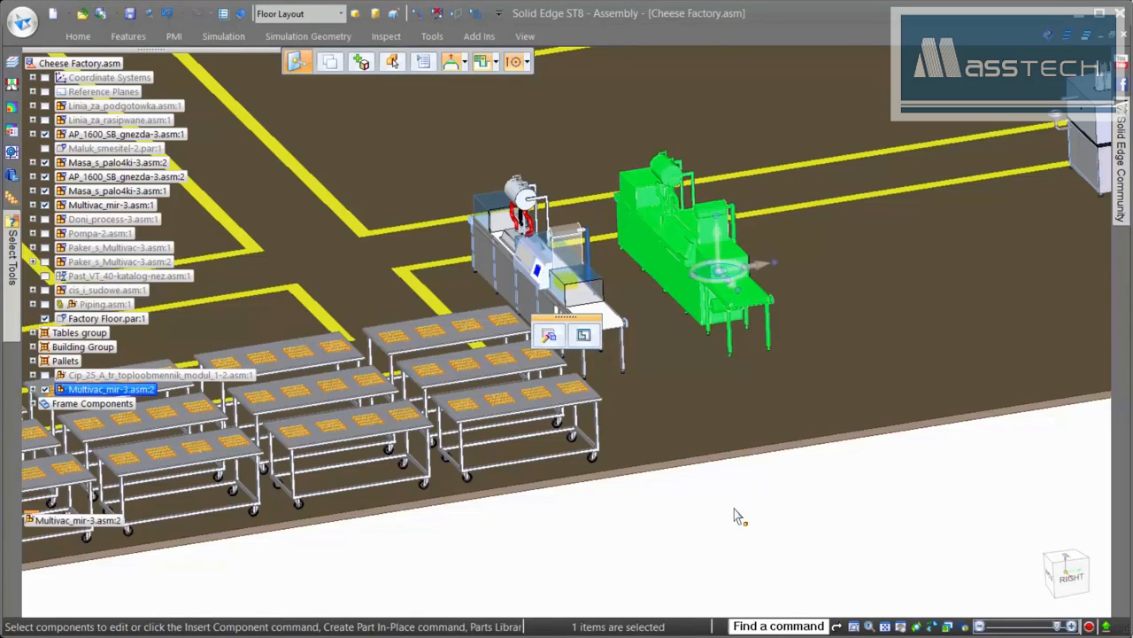
- Copy both Multivac machines a further 4000 mm along the row, making four
left_click(133, 207, "ctrl")
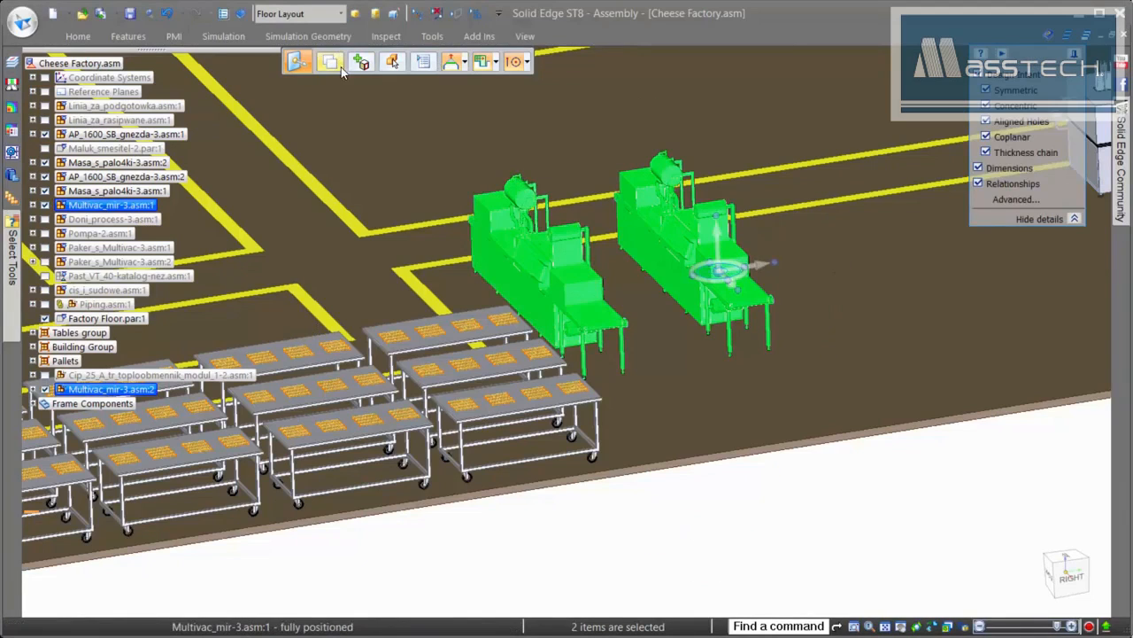
left_click(763, 274)
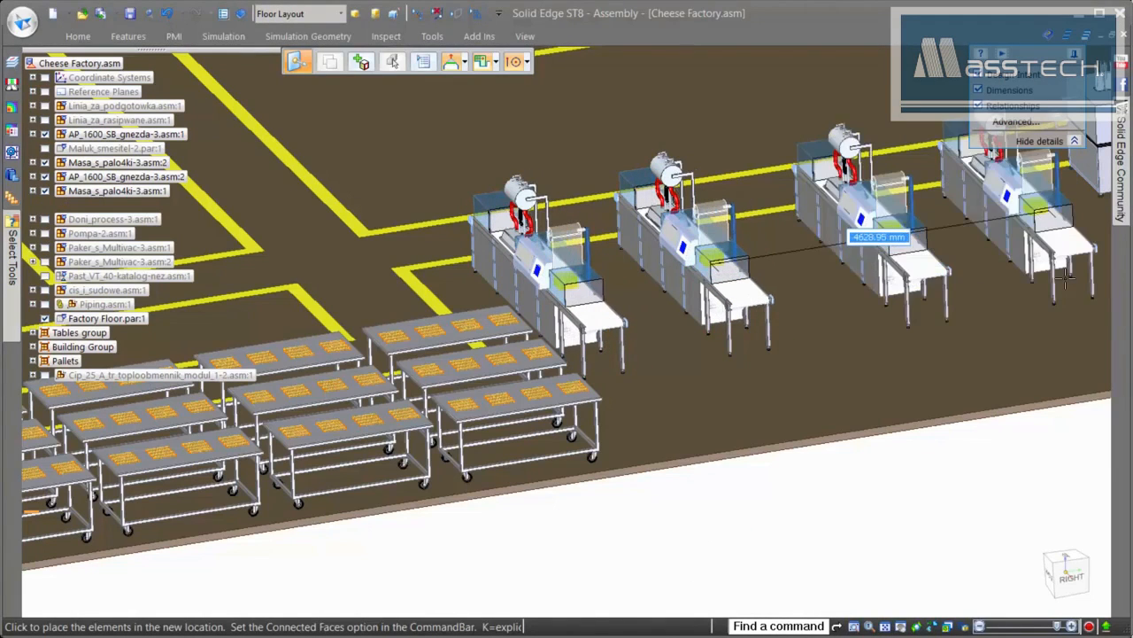
type("4000")
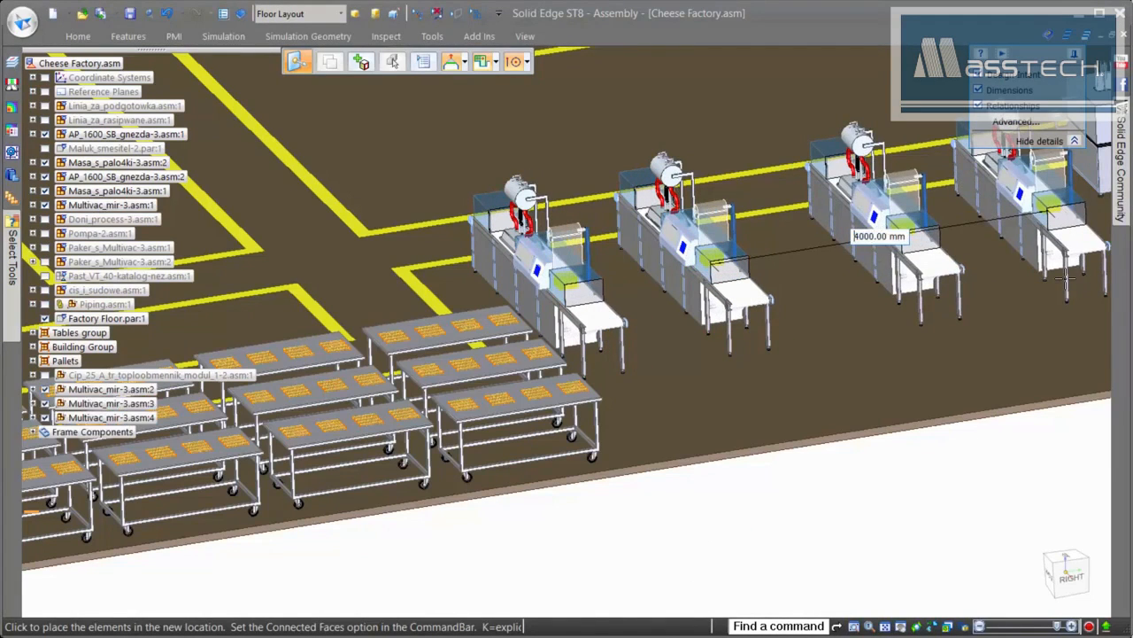
key("Return")
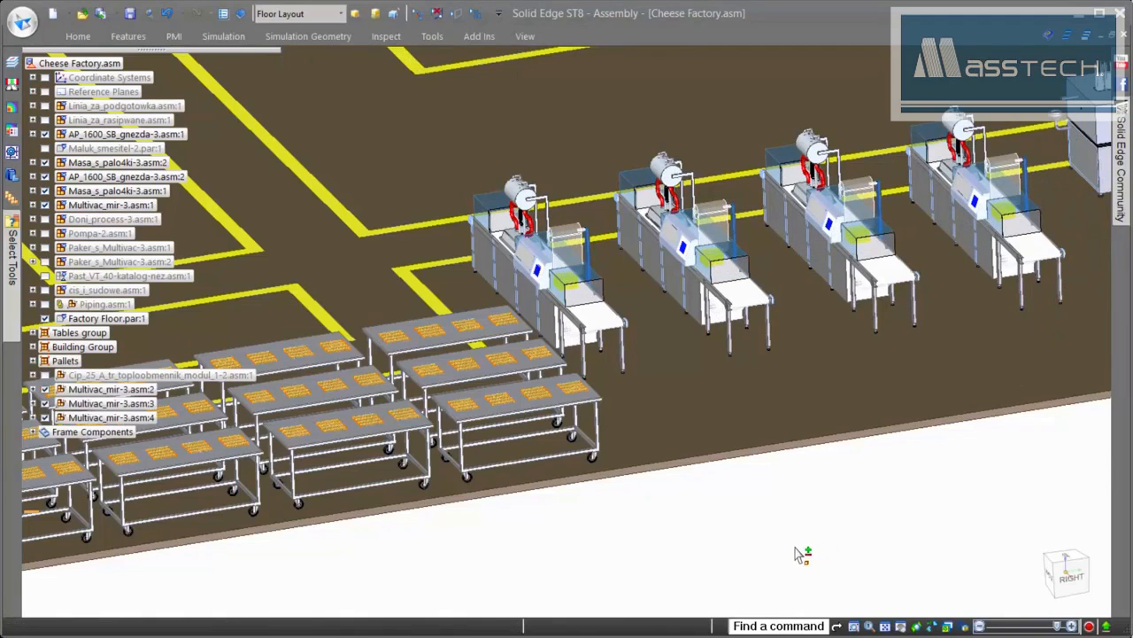
key("Escape")
key("Escape")
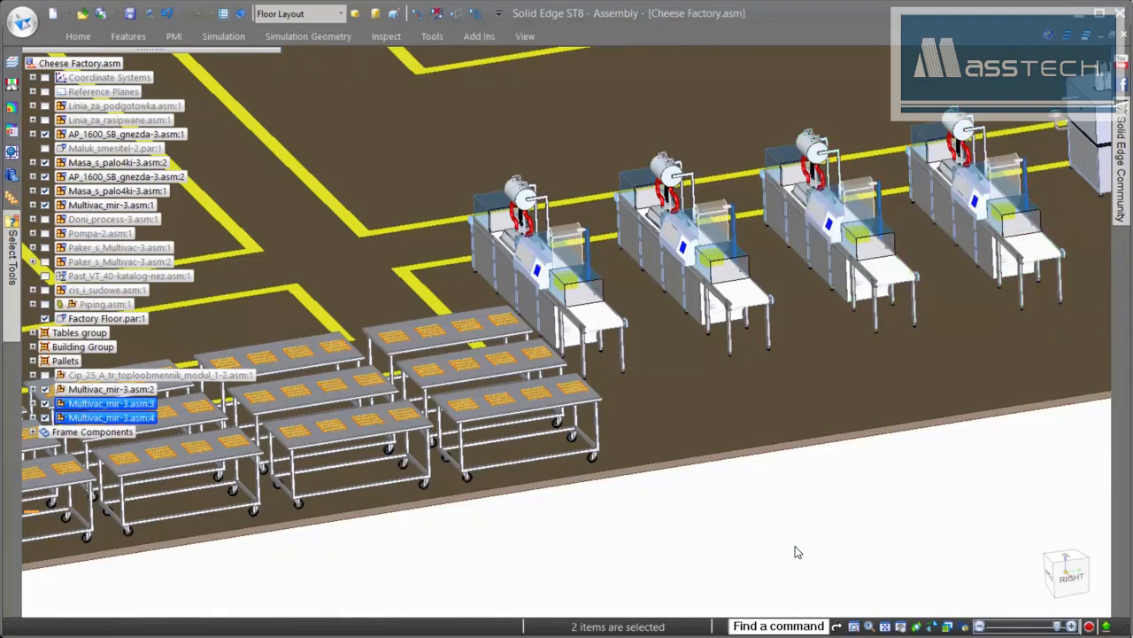
scroll(794, 553, "down", 3)
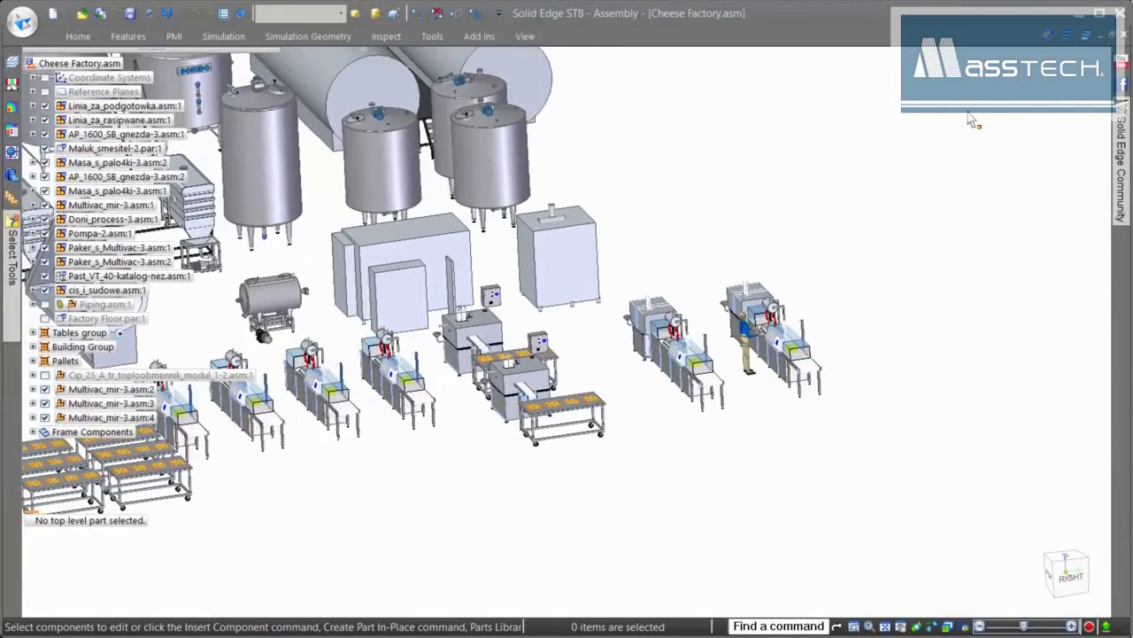
- Inspect Vrata-3.par in the Component Tracker
left_click(431, 35)
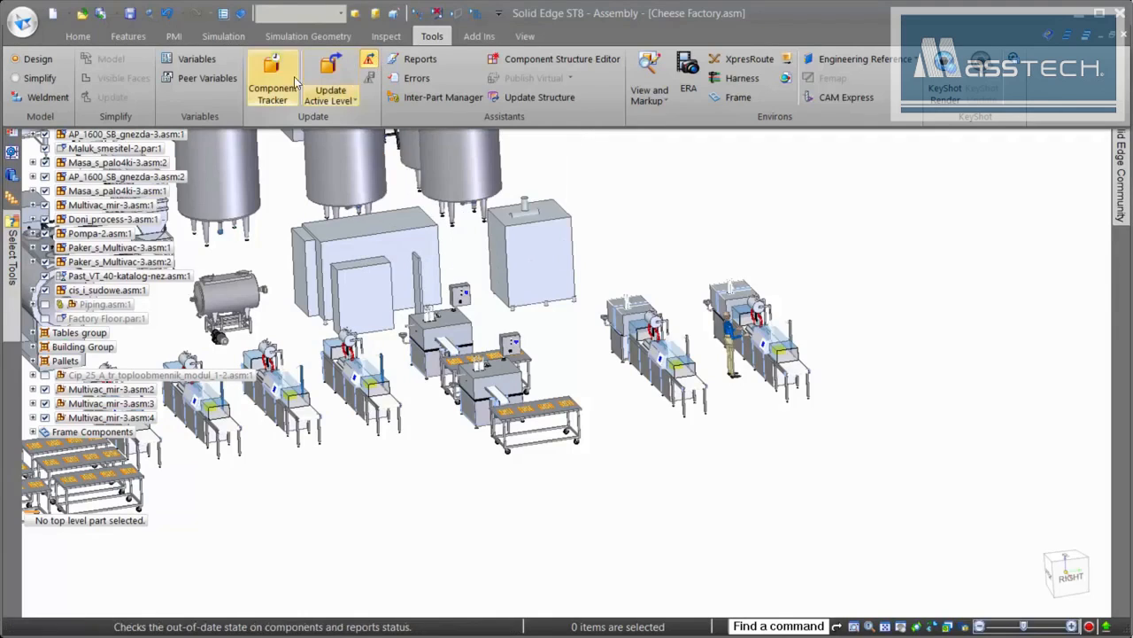
left_click(329, 76)
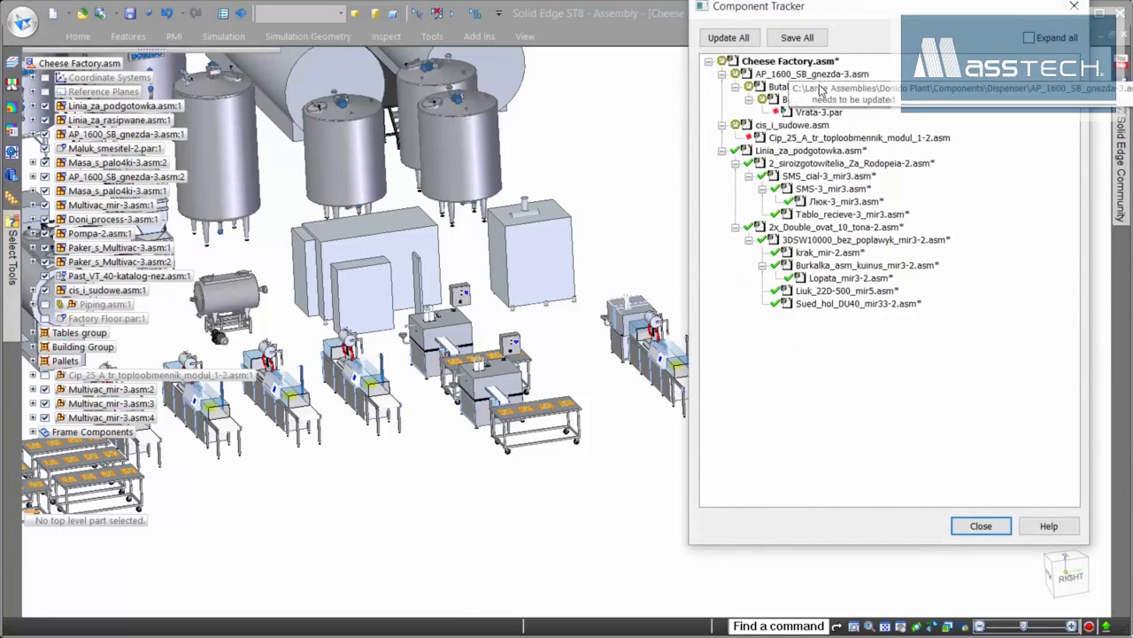
left_click(824, 113)
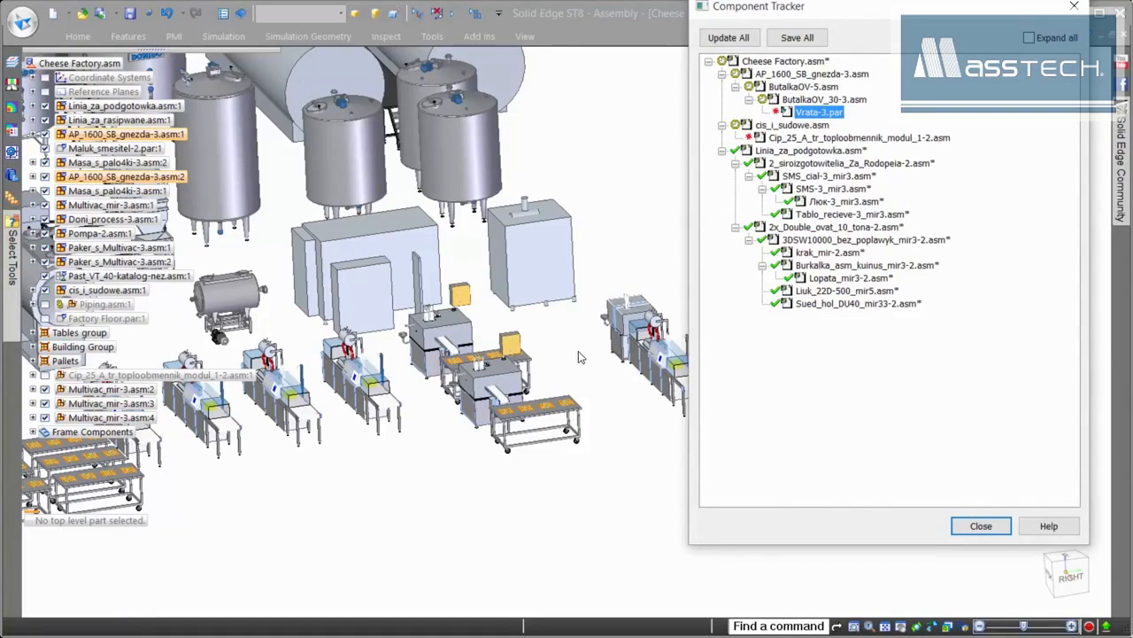
- Create a new drawing, Draft2, from the Linia_za_rasipwane subassembly
scroll(580, 357, "up", 5)
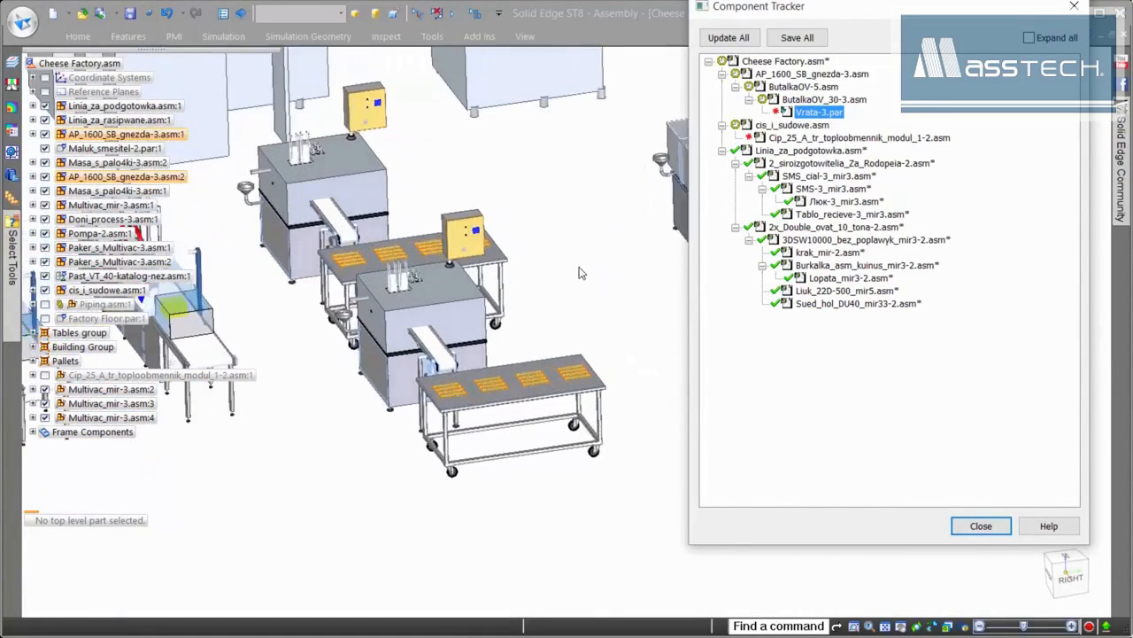
scroll(582, 271, "up", 4)
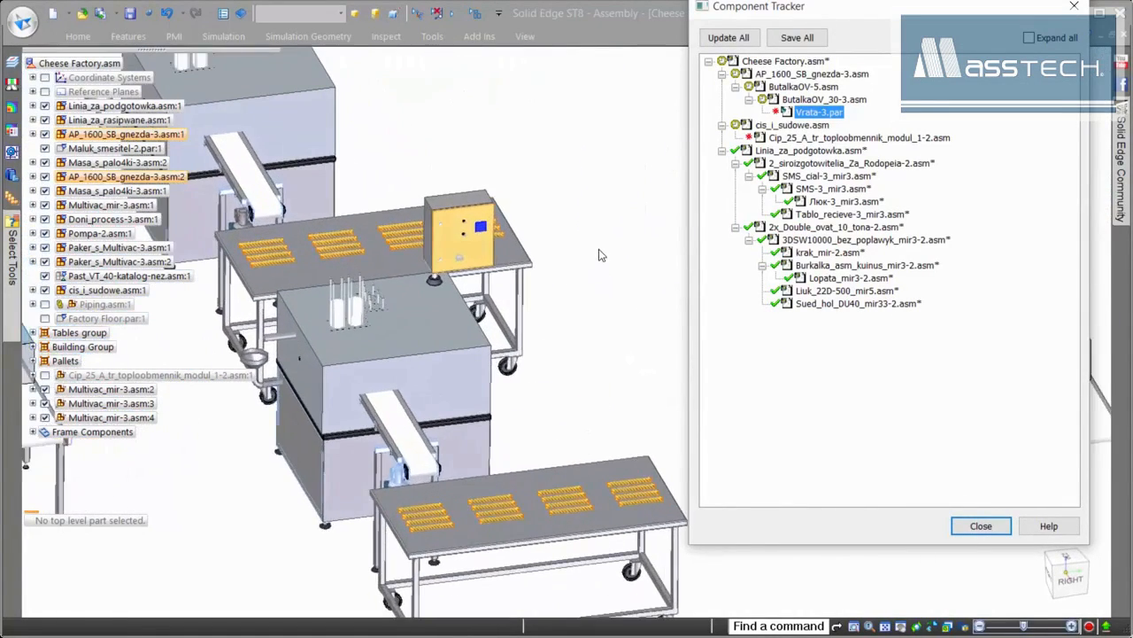
scroll(599, 257, "up", 5)
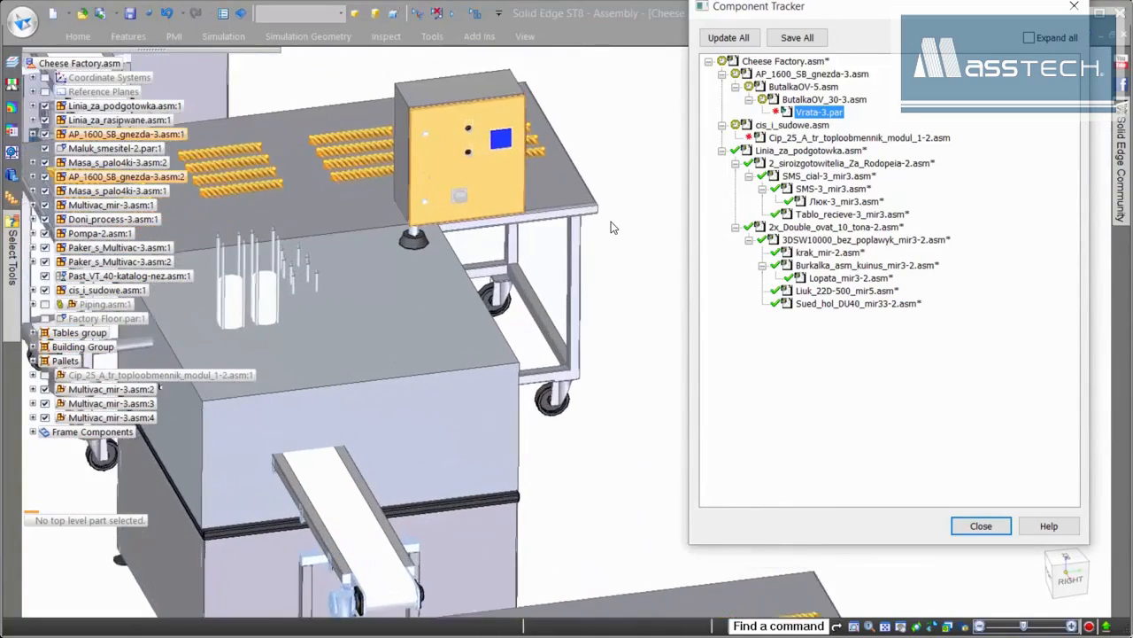
scroll(610, 222, "up", 5)
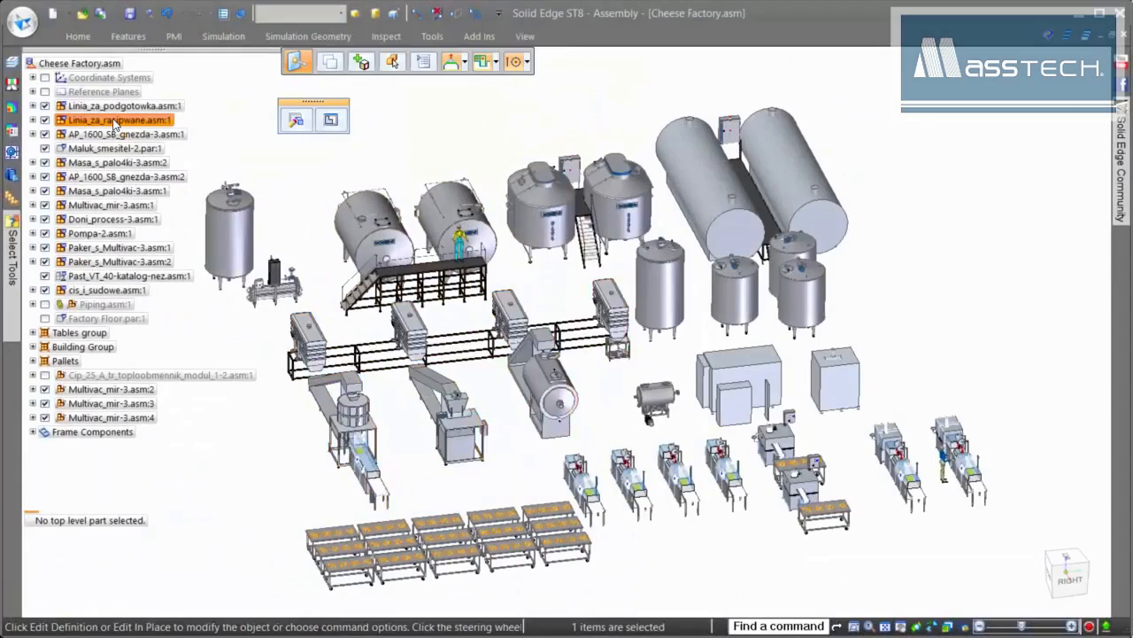
right_click(115, 121)
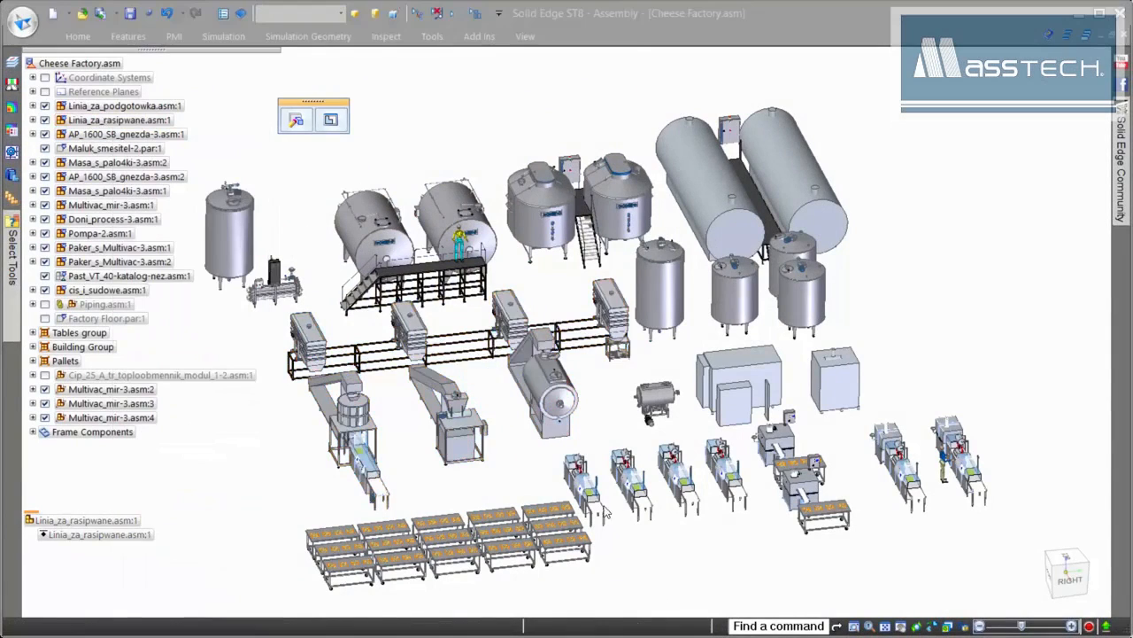
left_click(549, 360)
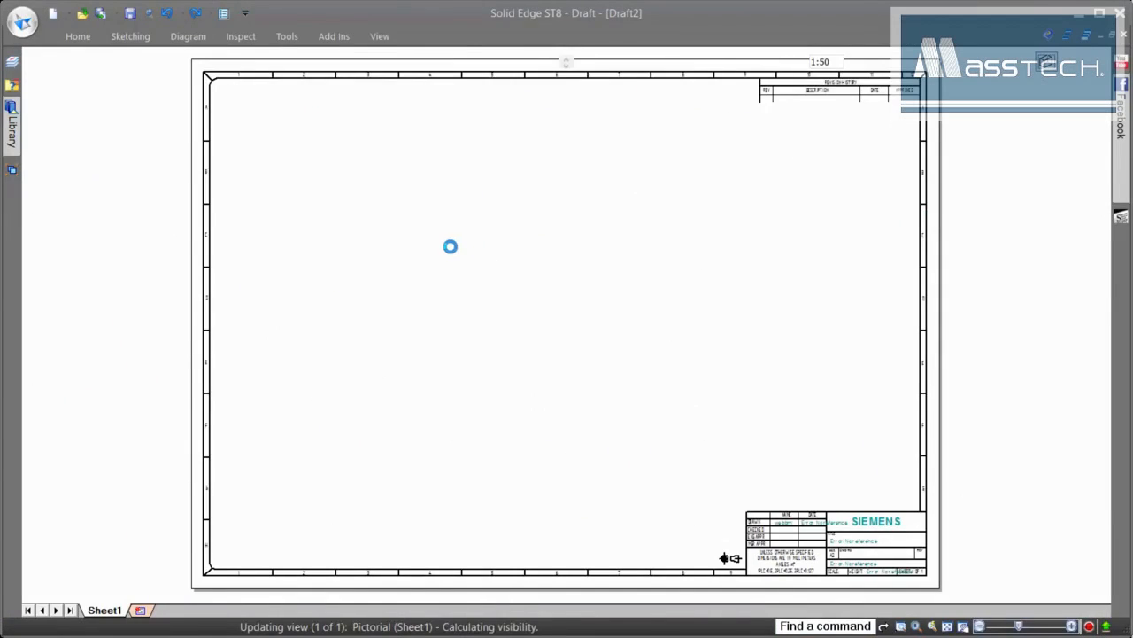
- Place a Top drawing view of the line on the sheet
left_click(723, 68)
left_click(726, 172)
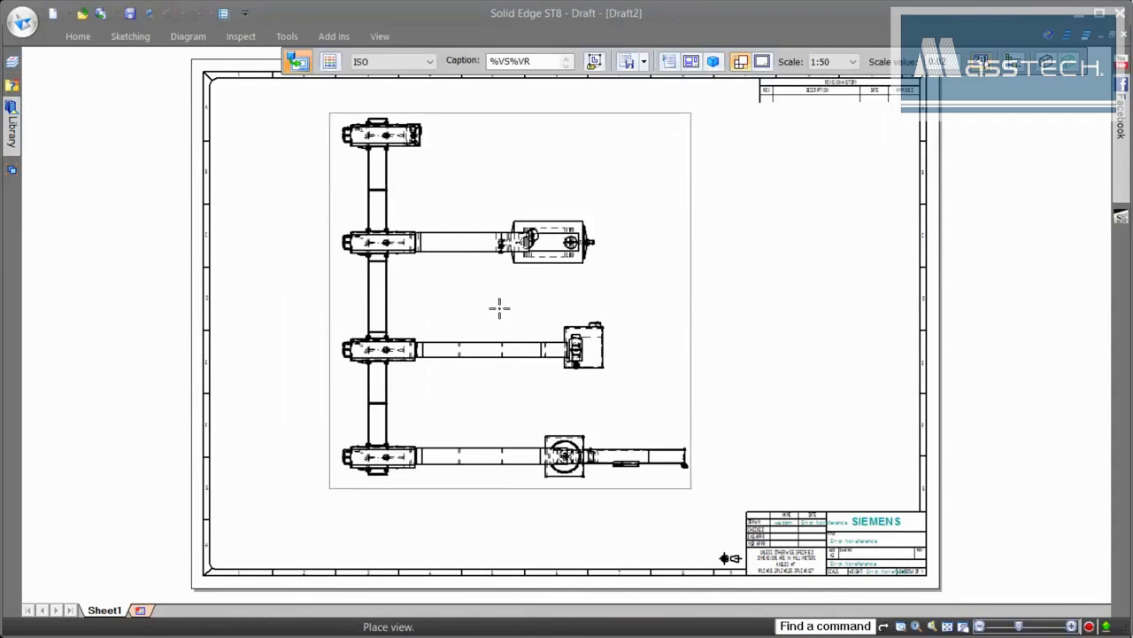
left_click(470, 327)
left_click(714, 314)
key("Escape")
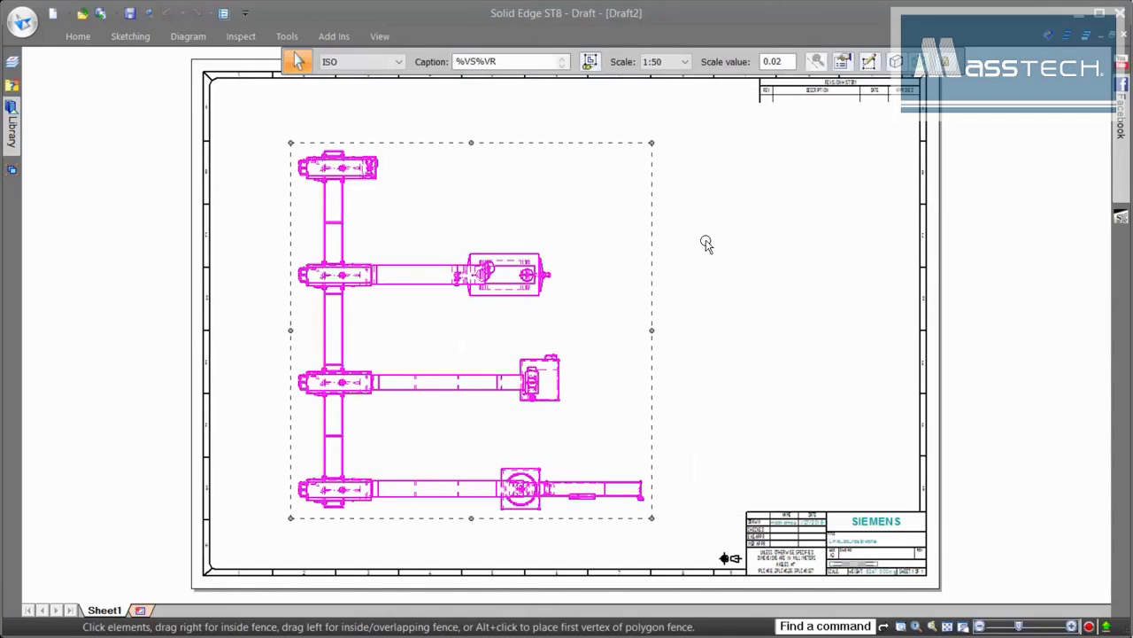
- Add a parts list to the right of the view
key("Escape")
right_click_drag(731, 256, 730, 194)
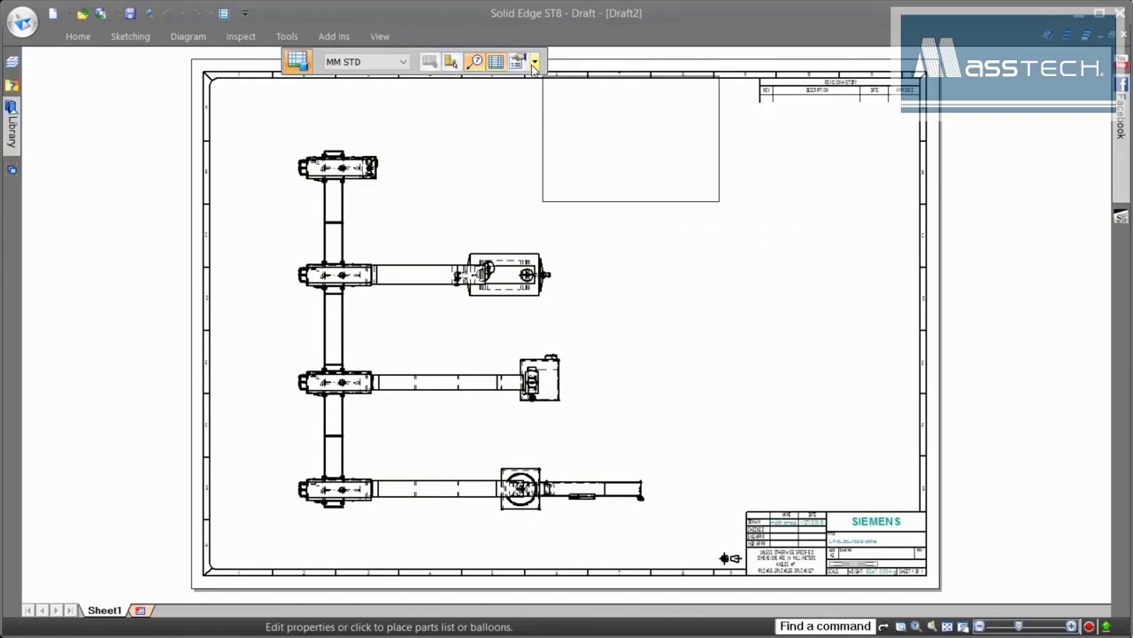
scroll(737, 367, "up", 3)
scroll(797, 453, "down", 1)
right_click_drag(785, 434, 722, 440)
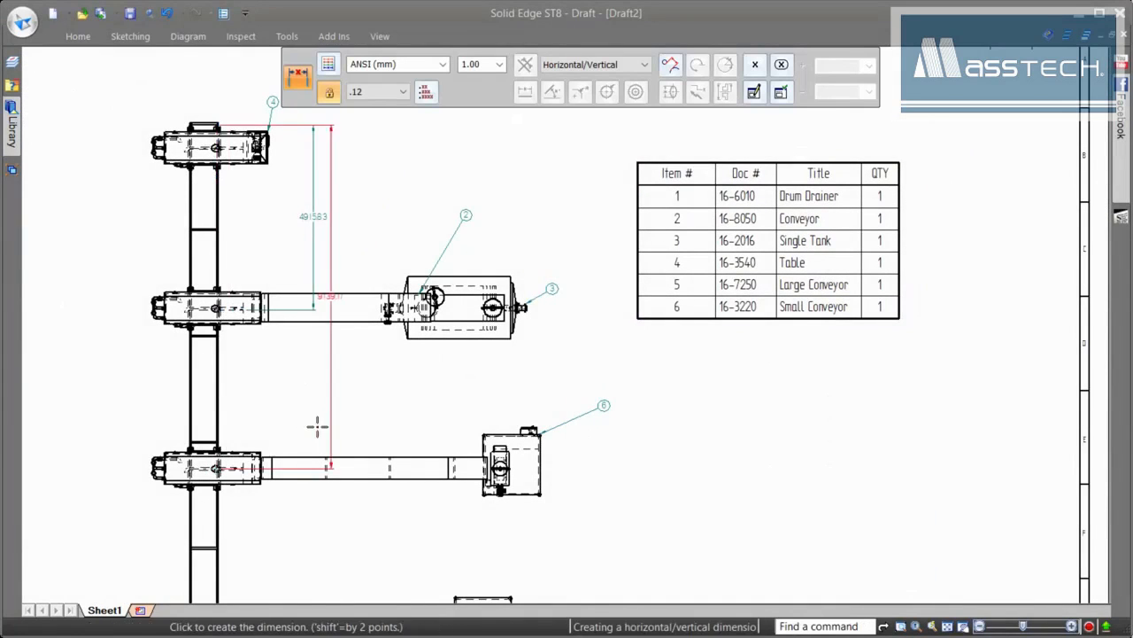
- Dimension the distance down to the lower drum, then zoom in on item 5
middle_click_drag(313, 516, 322, 431)
left_click(225, 542)
left_click(376, 510)
middle_click_drag(440, 490, 604, 319)
scroll(865, 341, "up", 4)
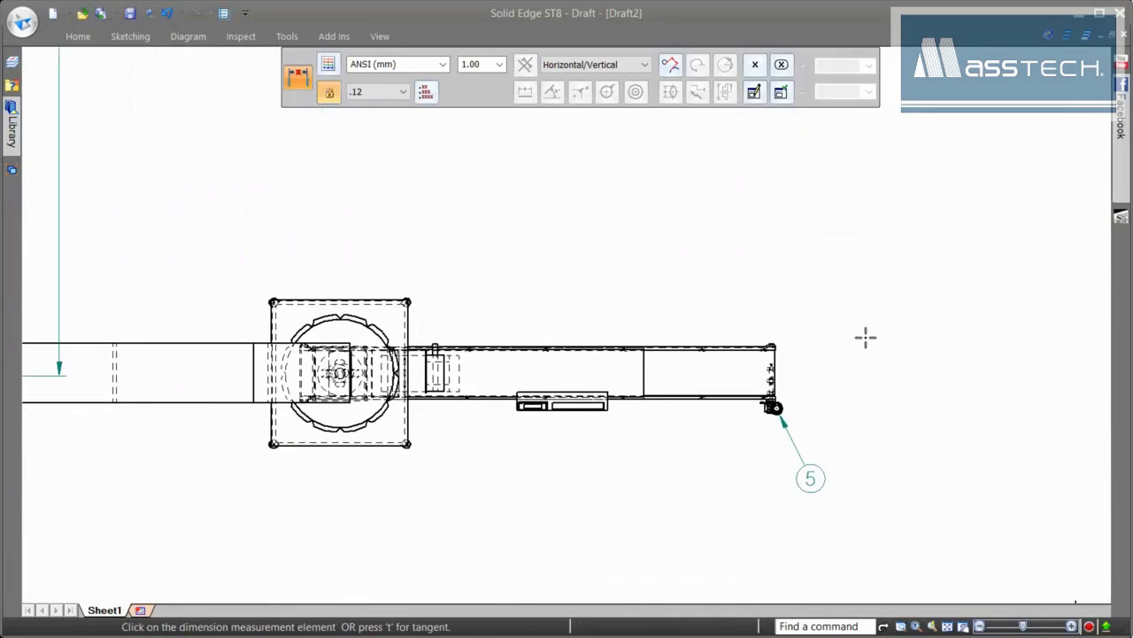
right_click_drag(865, 339, 805, 339)
- Add the Ø 1200 diameter, R 650 radius and 2193 overall length dimensions
left_click(339, 320)
left_click(456, 235)
left_click(325, 317)
left_click(286, 236)
left_click(423, 431)
left_click(644, 380)
left_click(531, 481)
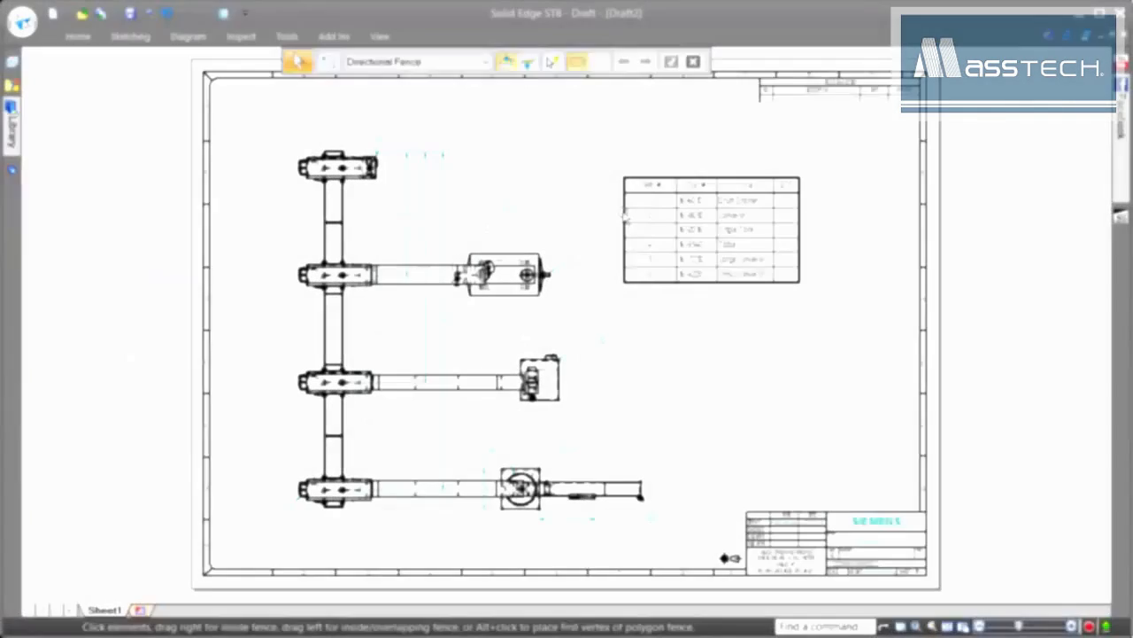